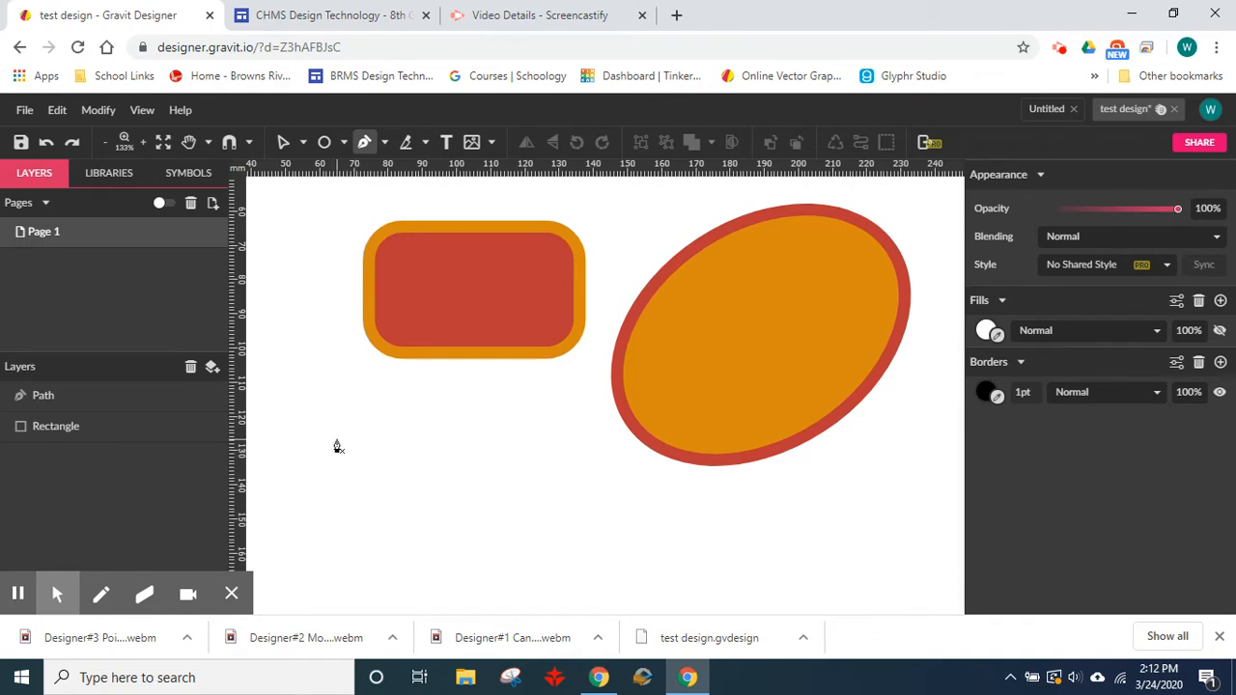
Step: Draw a closed triangle about 40 by 27 mm below the rounded rectangle with the Pen tool
{"action": "left_click", "coordinate": [336, 440]}
{"action": "left_click", "coordinate": [470, 401]}
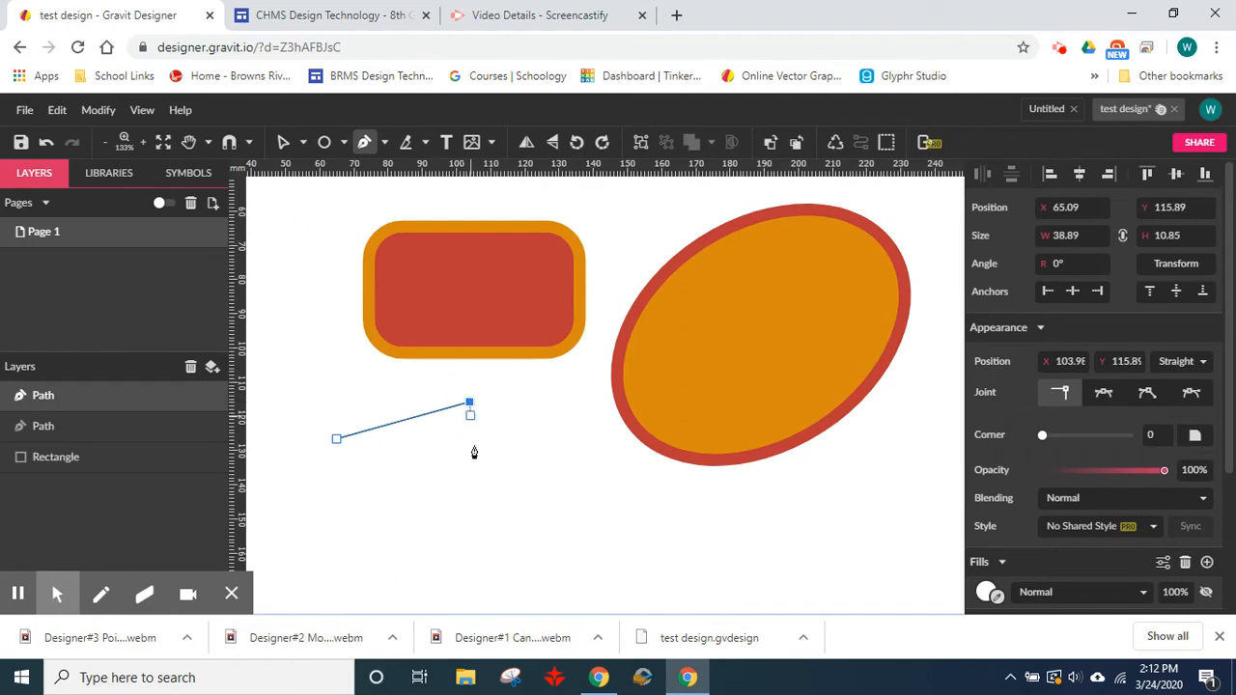
{"action": "left_click", "coordinate": [473, 496]}
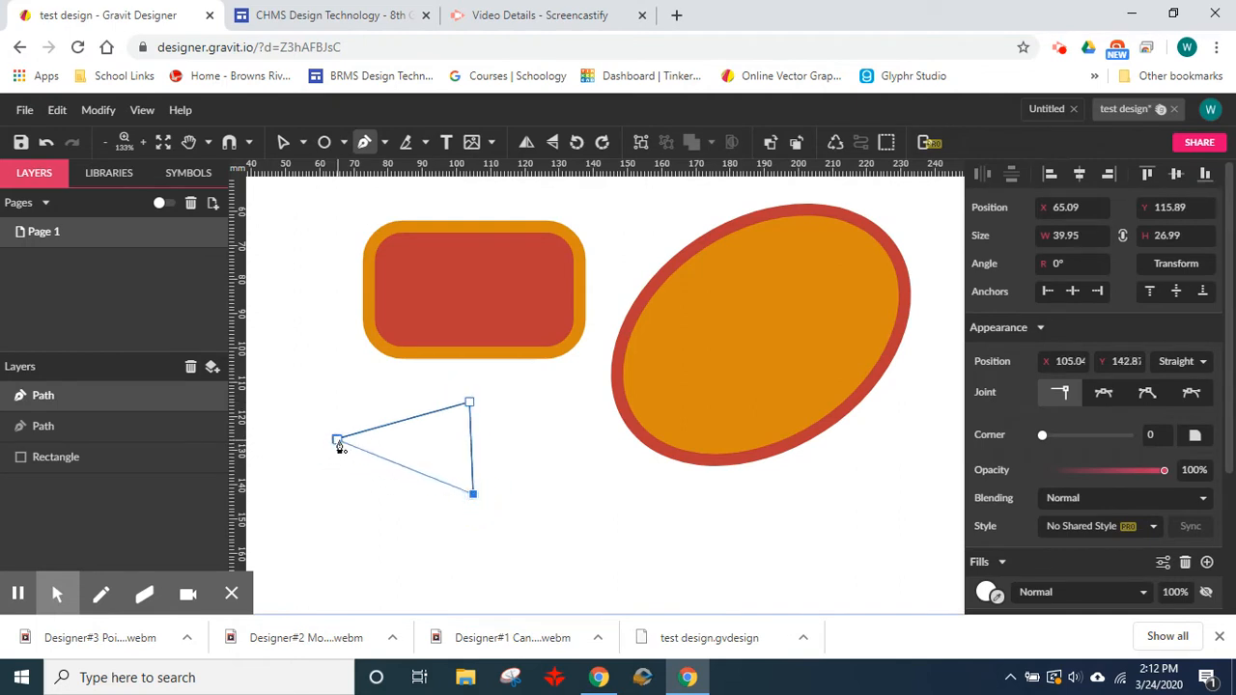
{"action": "left_click", "coordinate": [337, 440]}
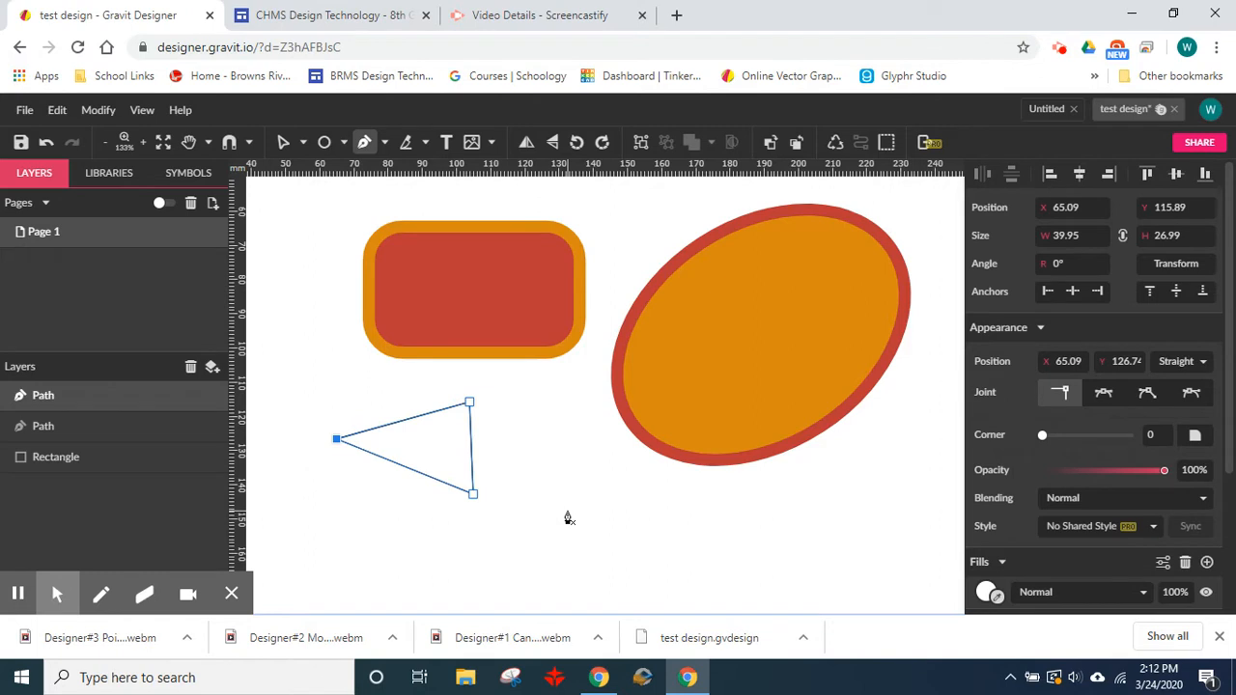
Step: Fill the triangle with solid black, #000000
{"action": "scroll", "coordinate": [994, 543], "scroll_direction": "down", "scroll_amount": 1}
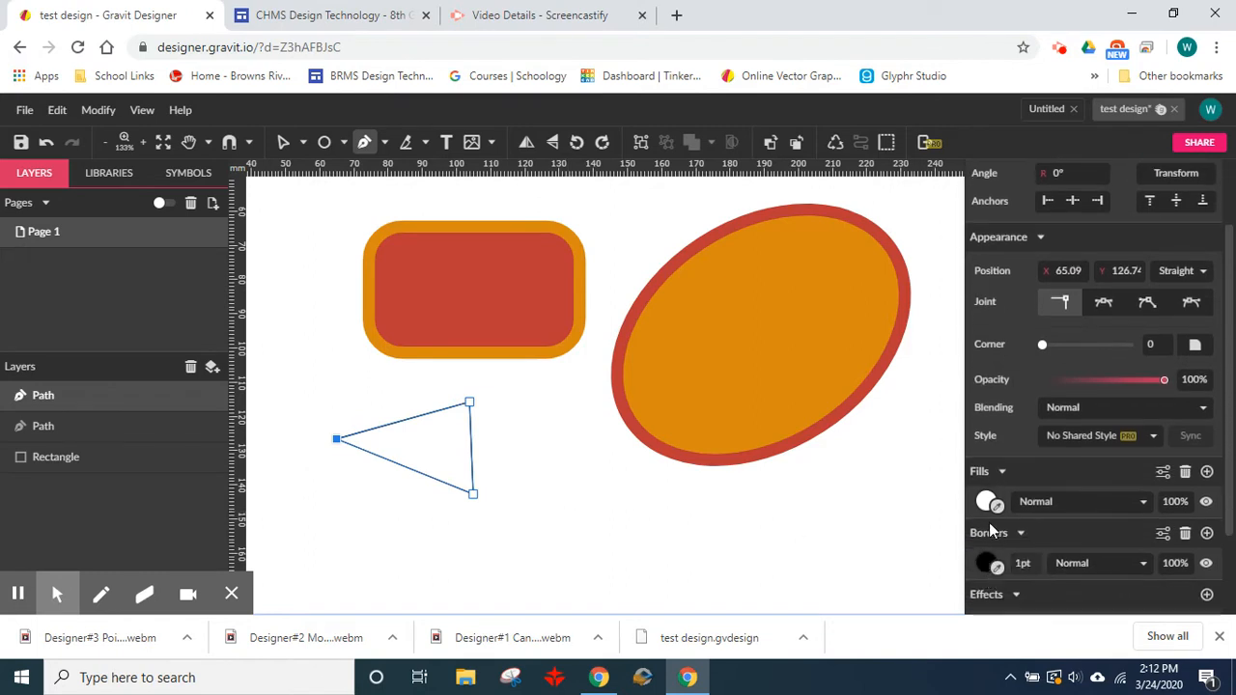
{"action": "left_click", "coordinate": [986, 503]}
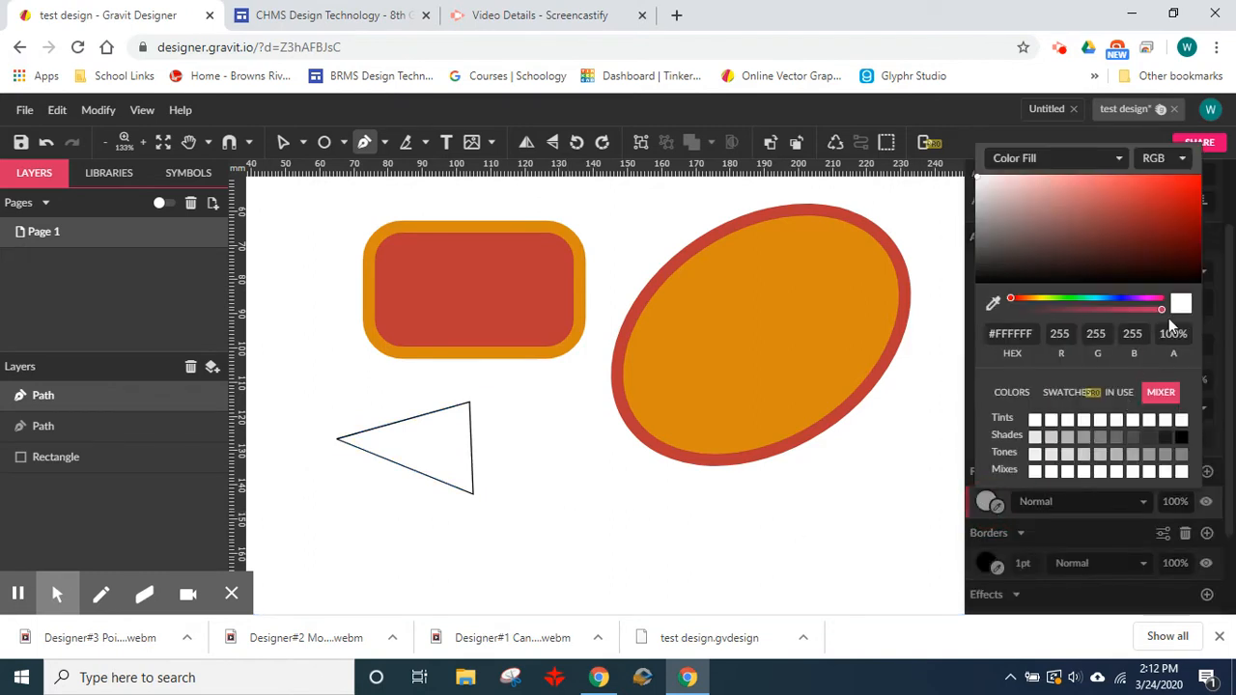
{"action": "left_click", "coordinate": [1181, 436]}
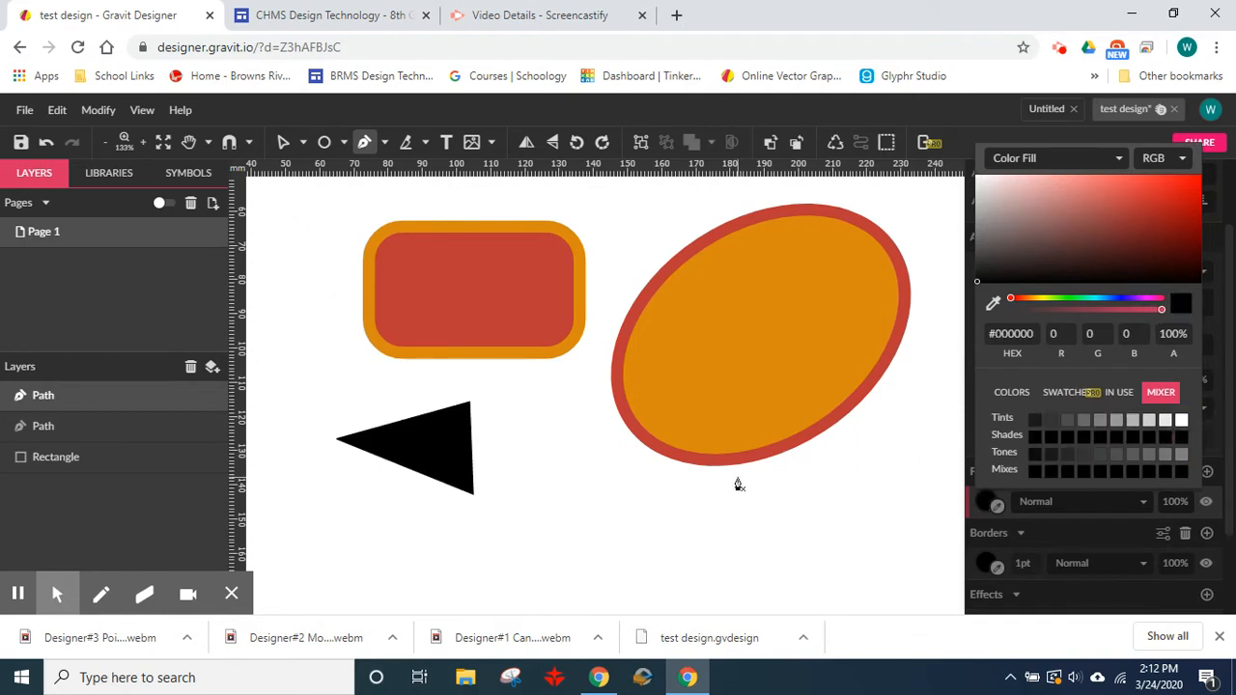
Step: Draw an open five-point zigzag path about 98 by 16 mm below the ellipse with the Pen tool
{"action": "left_click", "coordinate": [365, 144]}
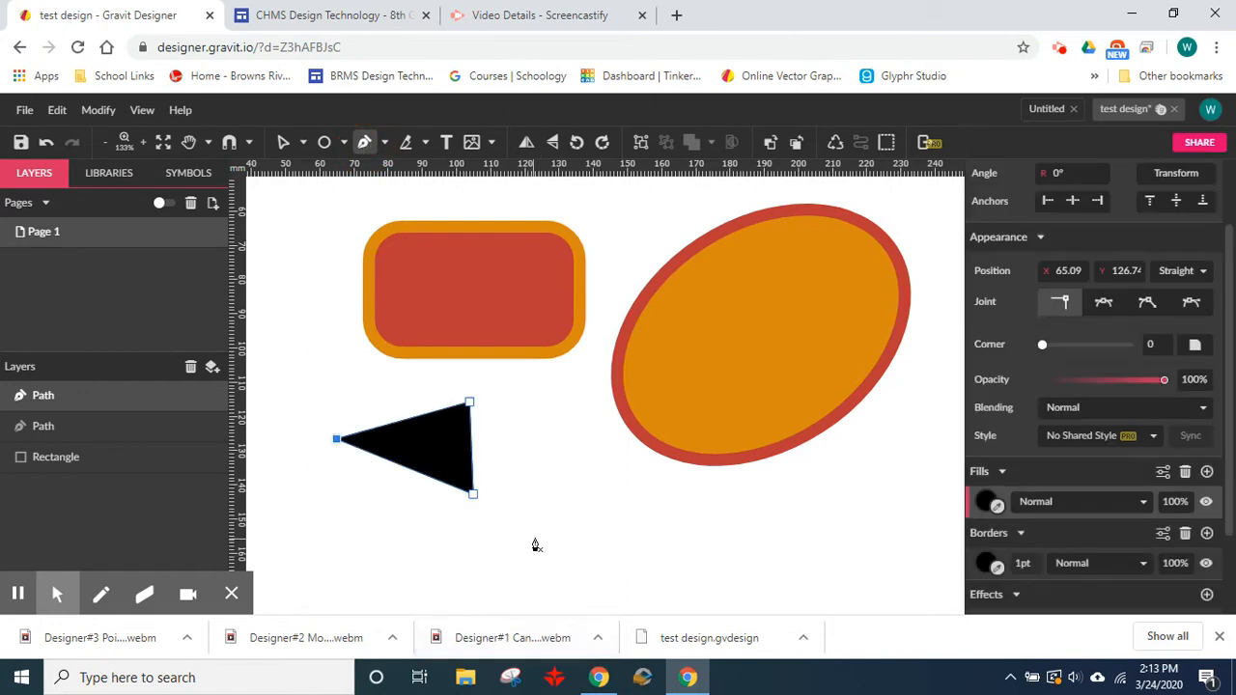
{"action": "left_click", "coordinate": [503, 541]}
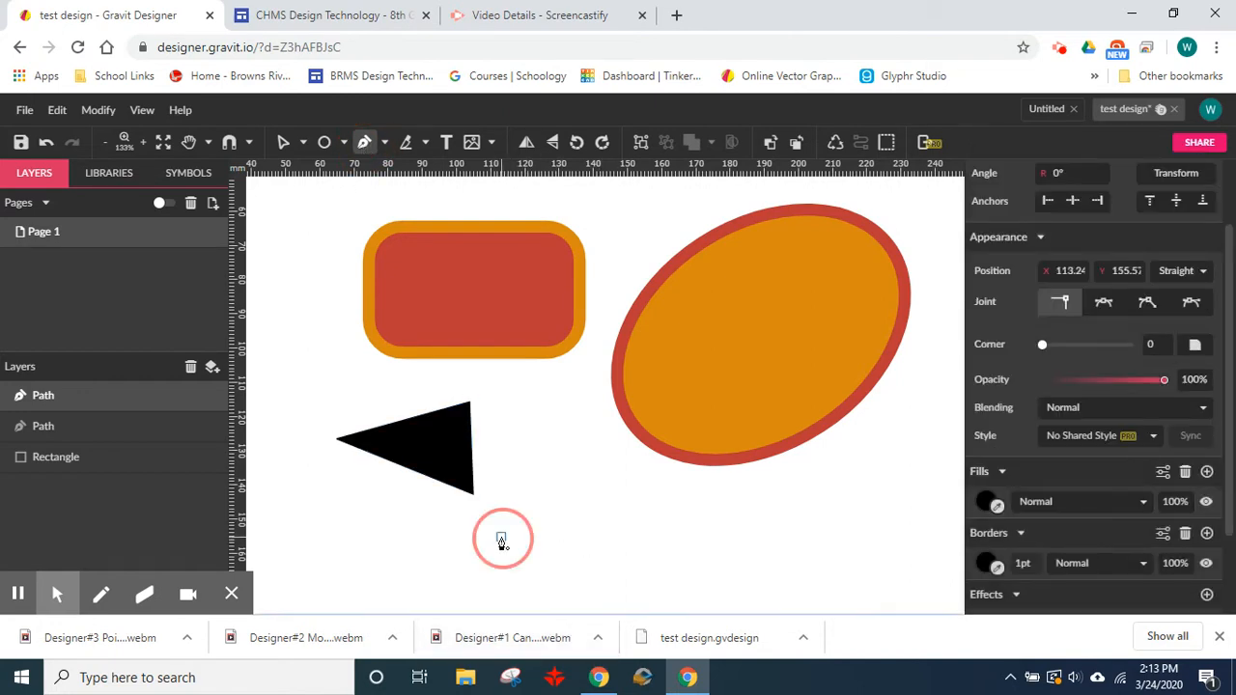
{"action": "left_click", "coordinate": [595, 500]}
{"action": "left_click", "coordinate": [670, 555]}
{"action": "left_click", "coordinate": [807, 507]}
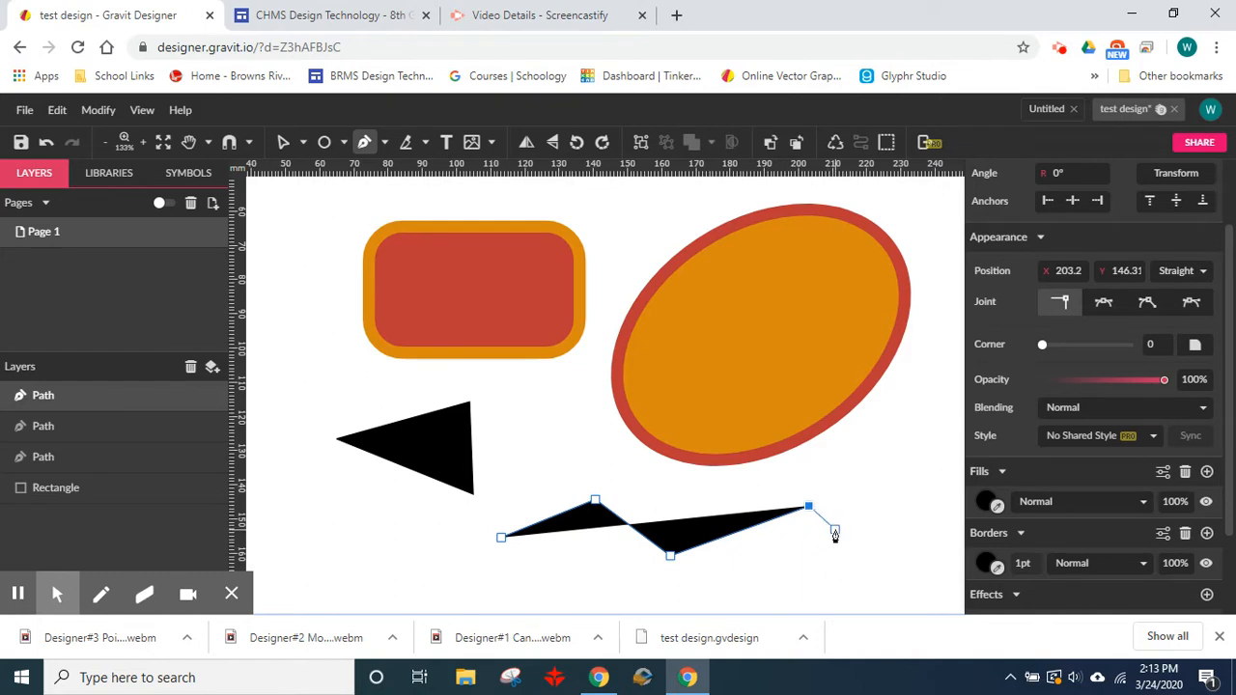
{"action": "double_click", "coordinate": [834, 528]}
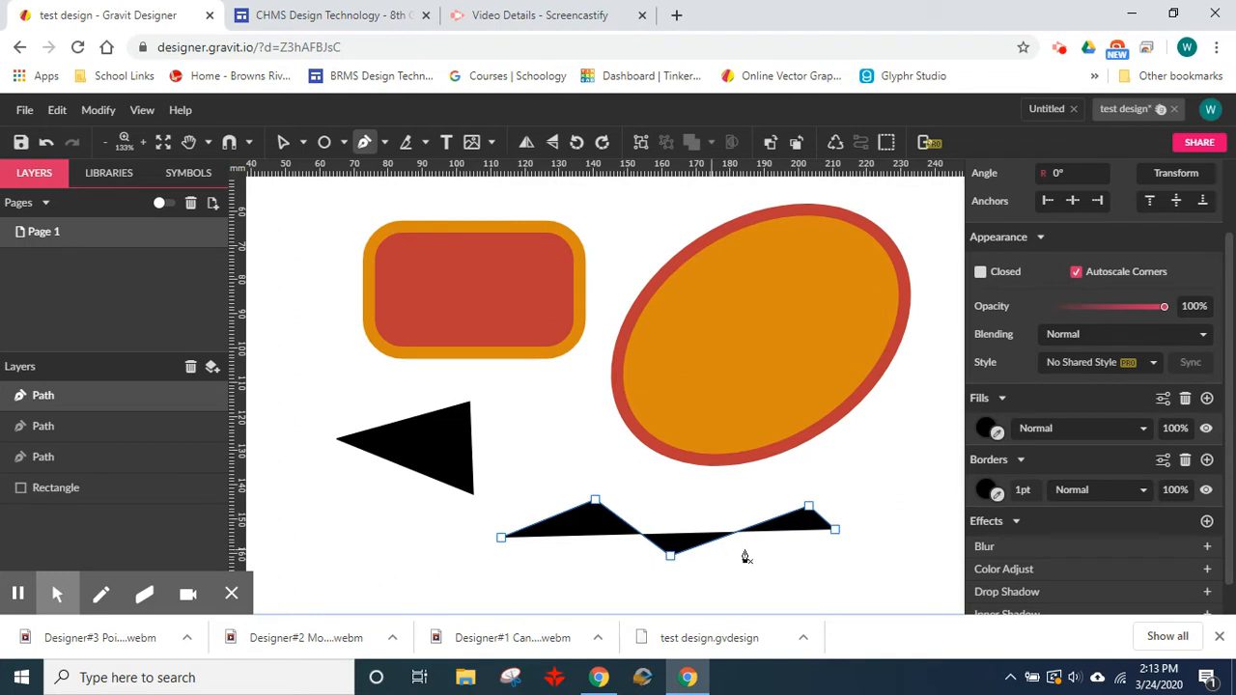
Step: Try a two-point straight line in the empty area below the zigzag and undo its last segment
{"action": "scroll", "coordinate": [832, 489], "scroll_direction": "down", "scroll_amount": 2}
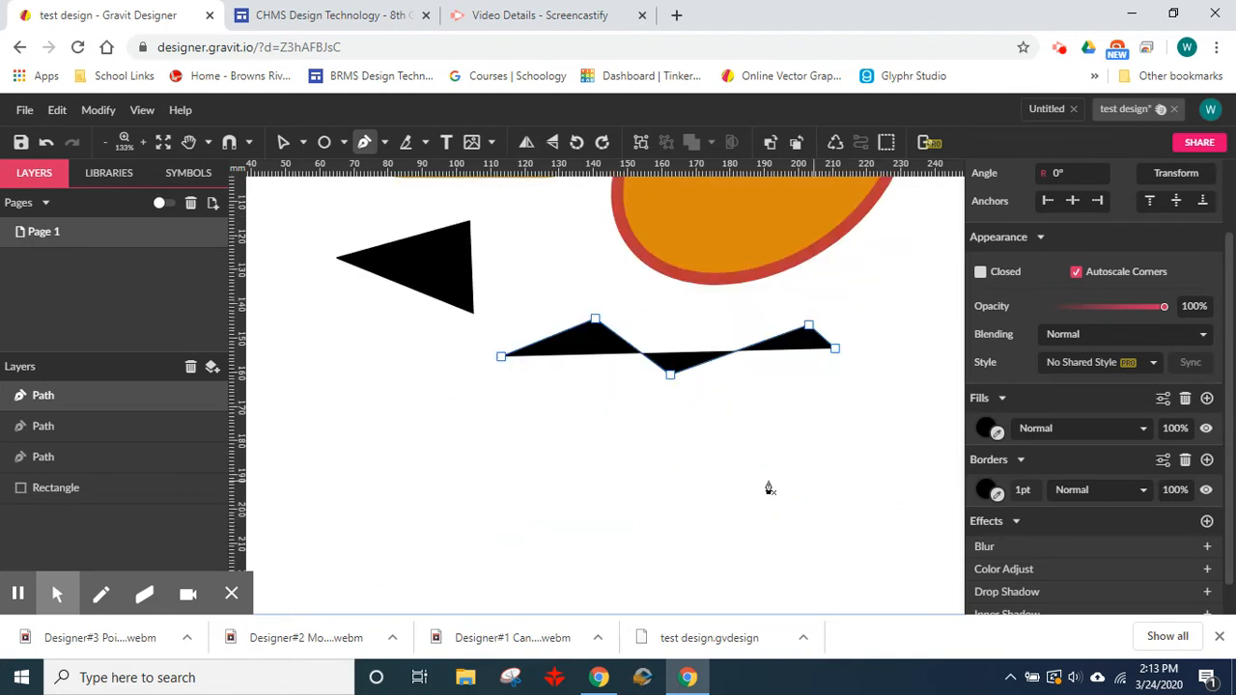
{"action": "left_click", "coordinate": [381, 453]}
{"action": "left_click", "coordinate": [523, 427]}
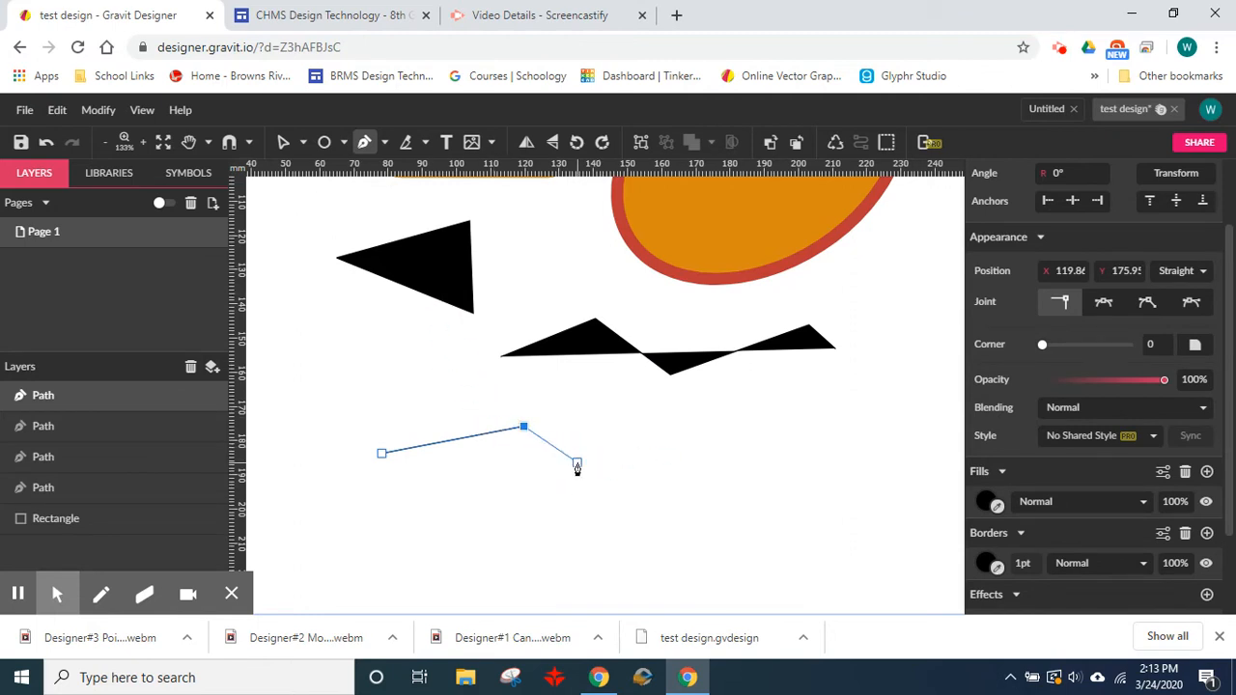
{"action": "key", "text": "Escape"}
{"action": "key", "text": "Escape"}
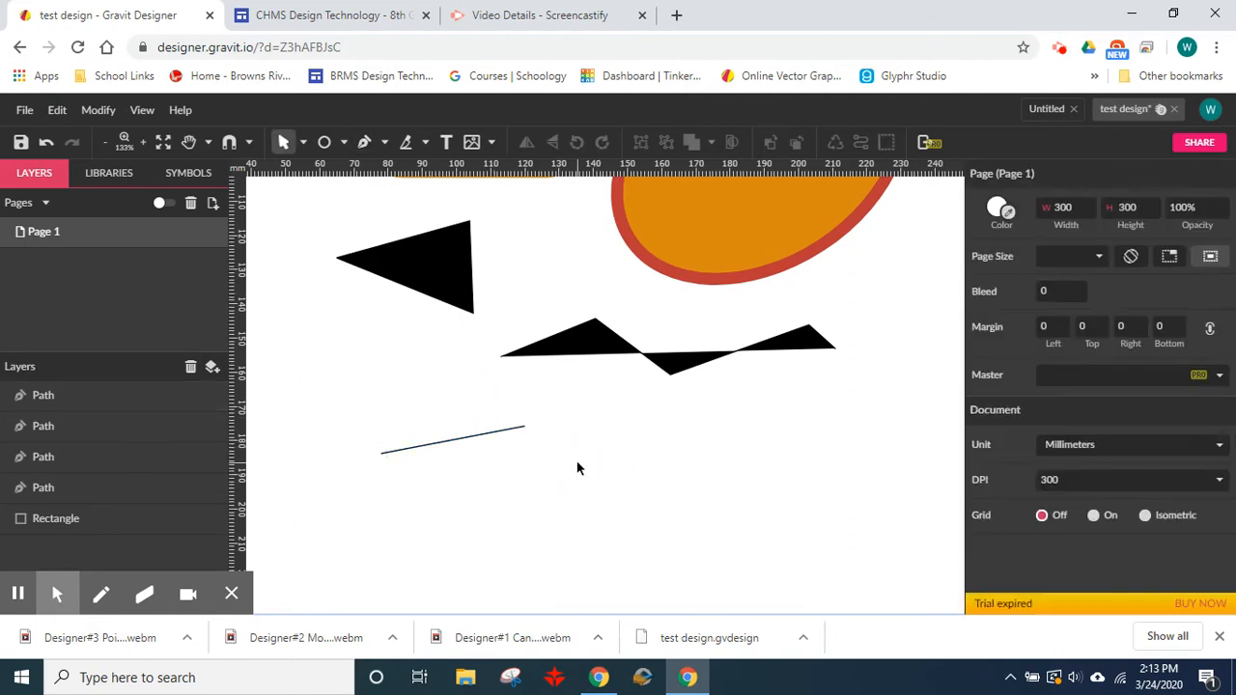
{"action": "key", "text": "ctrl+z"}
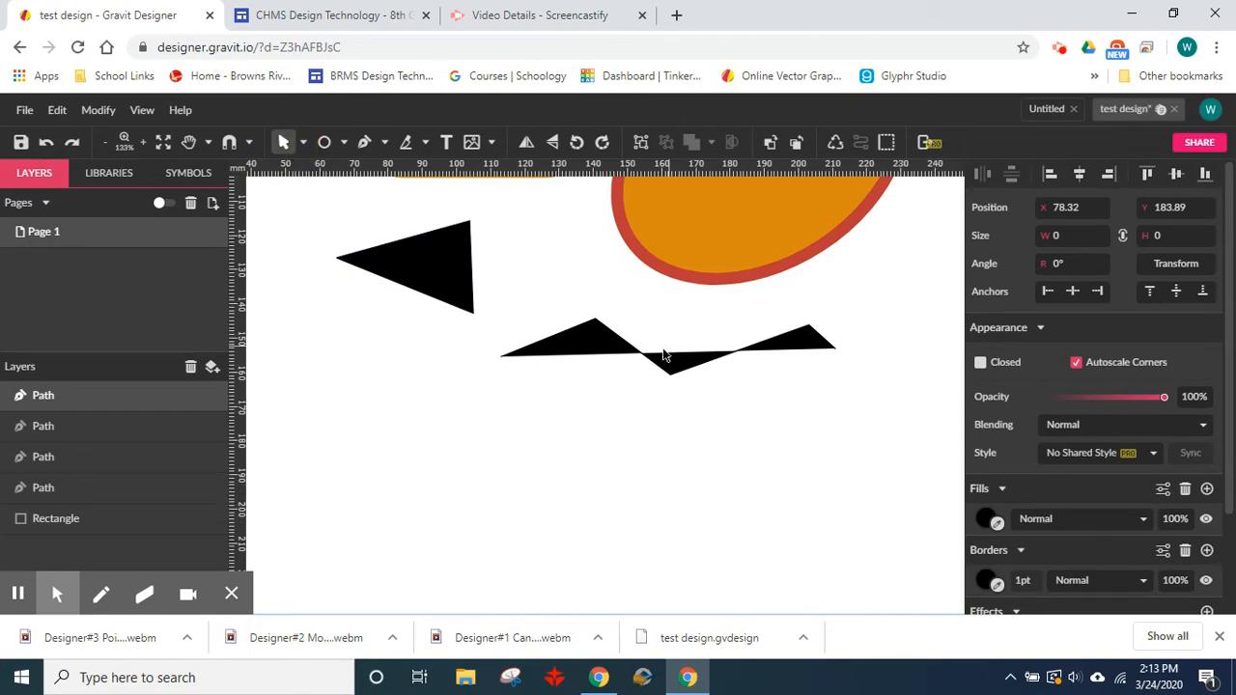
Step: Set the zigzag path's fill colour to #BF4343 with 0% opacity
{"action": "left_click", "coordinate": [628, 350]}
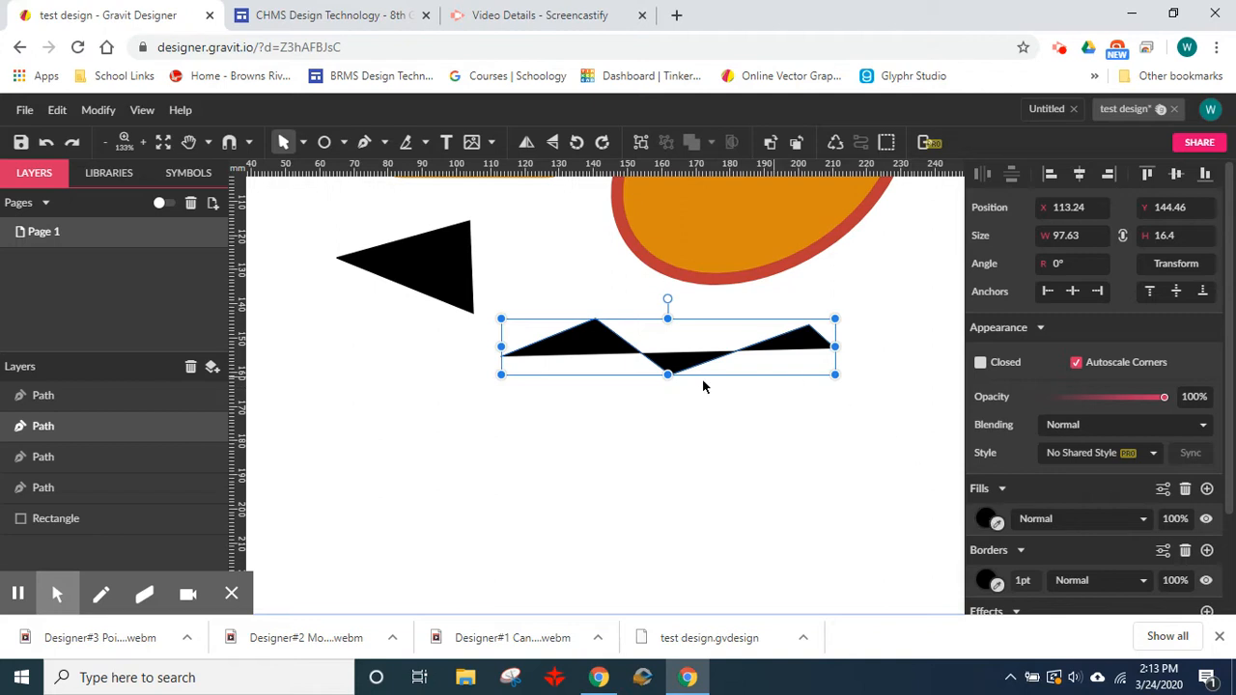
{"action": "left_click", "coordinate": [989, 519]}
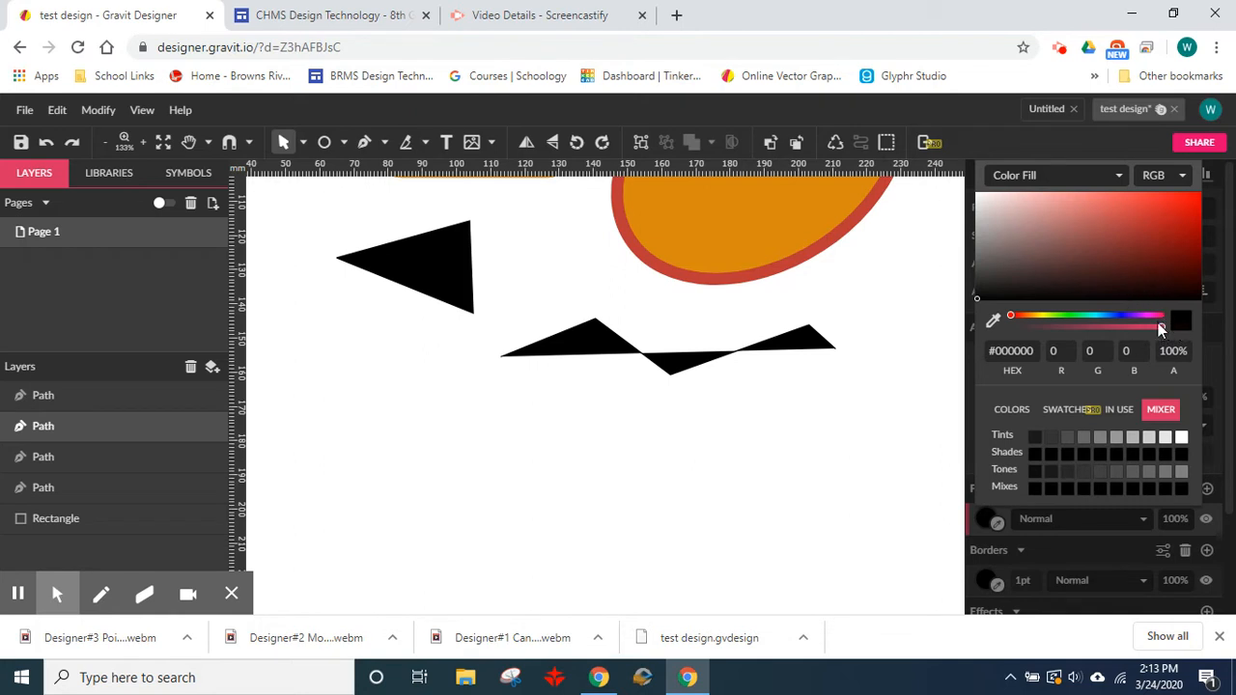
{"action": "left_click", "coordinate": [1165, 218]}
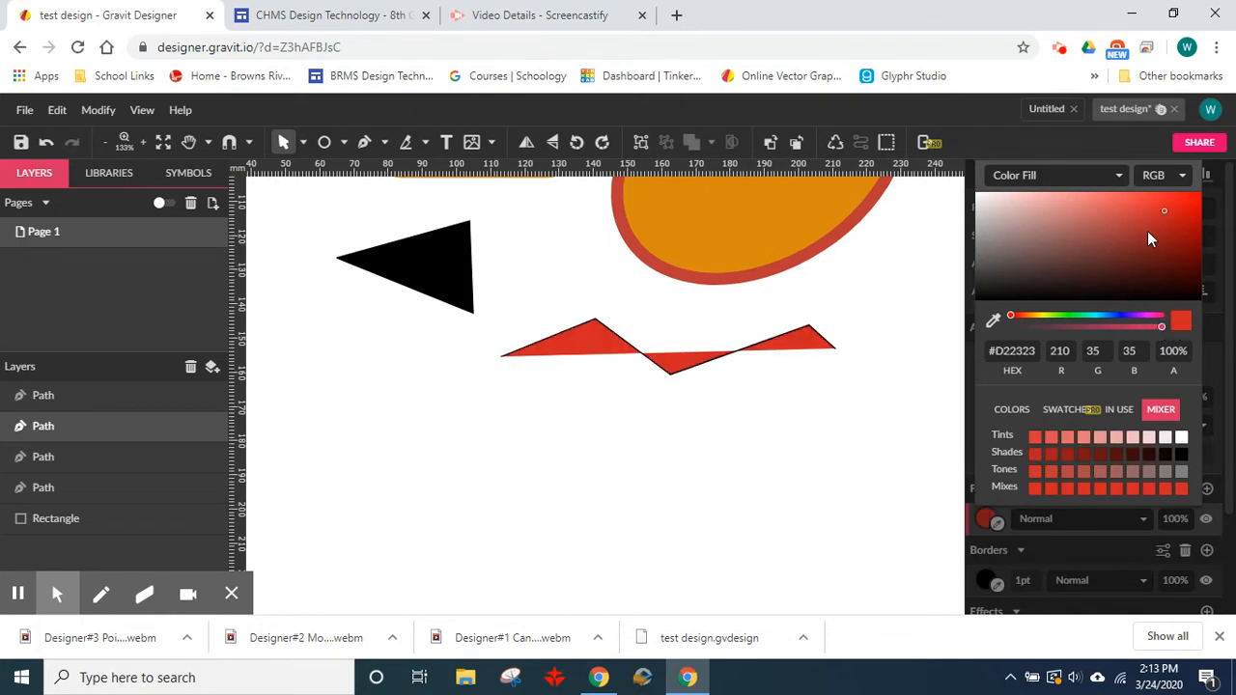
{"action": "left_click", "coordinate": [1123, 219]}
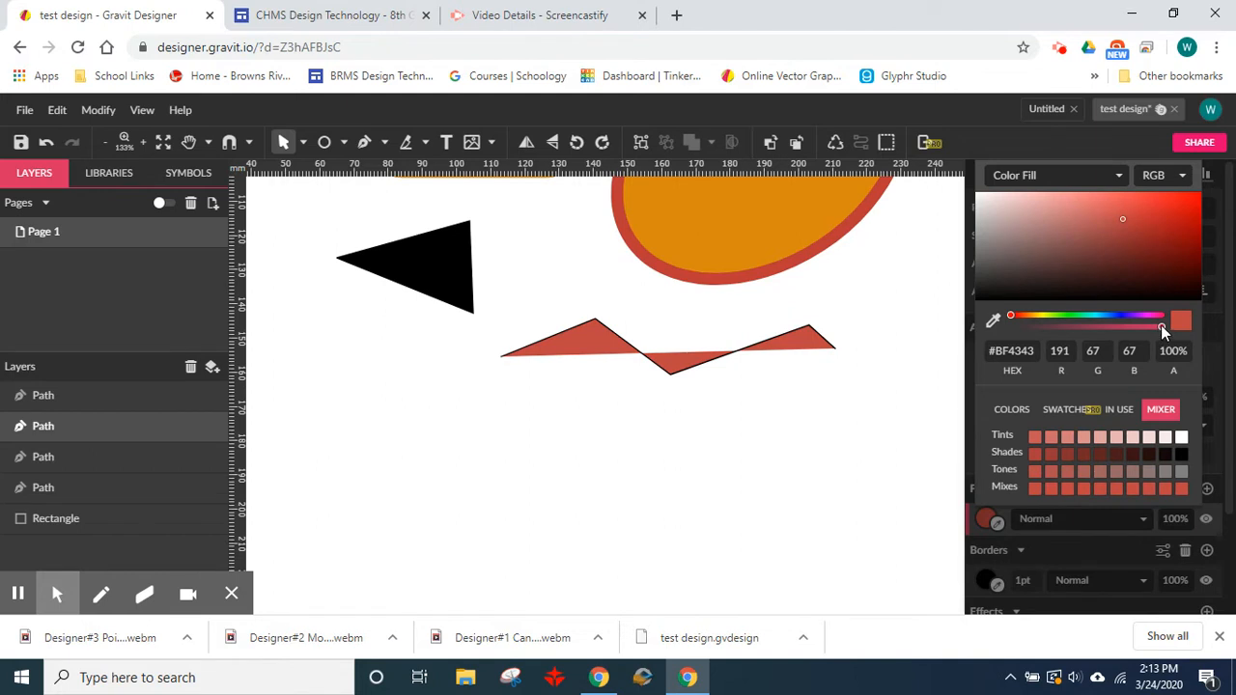
{"action": "left_click_drag", "start_coordinate": [1164, 331], "coordinate": [971, 329]}
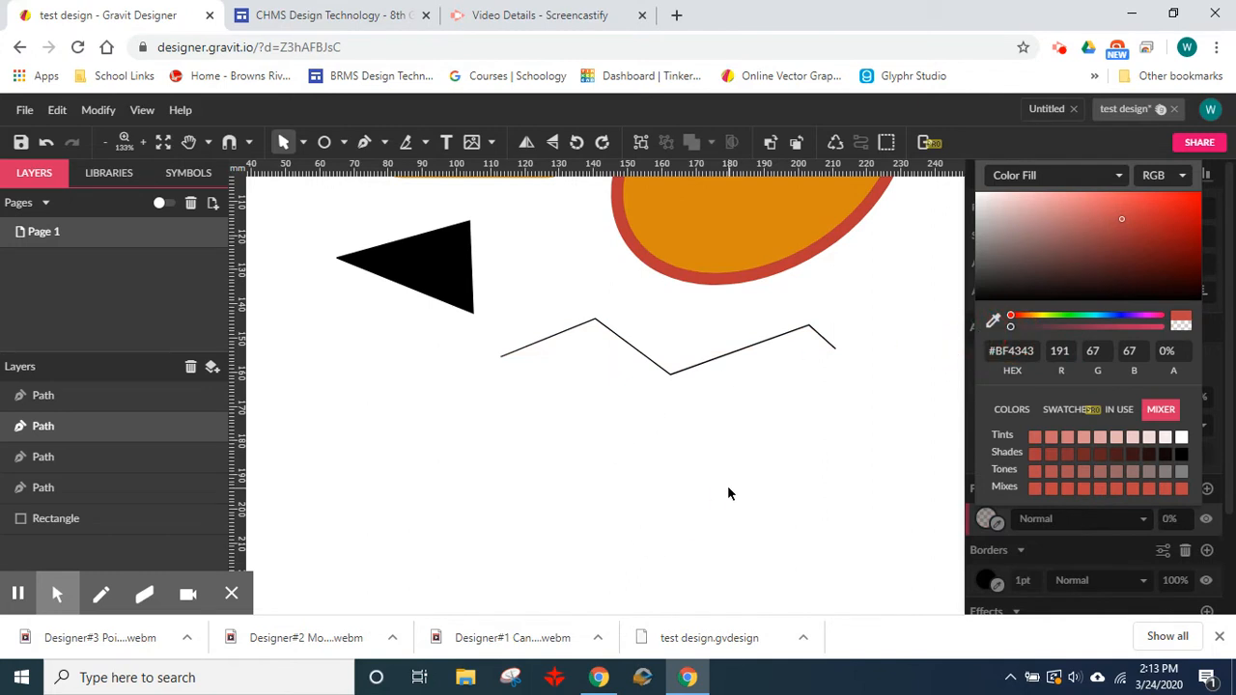
Step: Set the zigzag path's border width to 10 pt
{"action": "left_click", "coordinate": [775, 345]}
{"action": "left_click", "coordinate": [759, 342]}
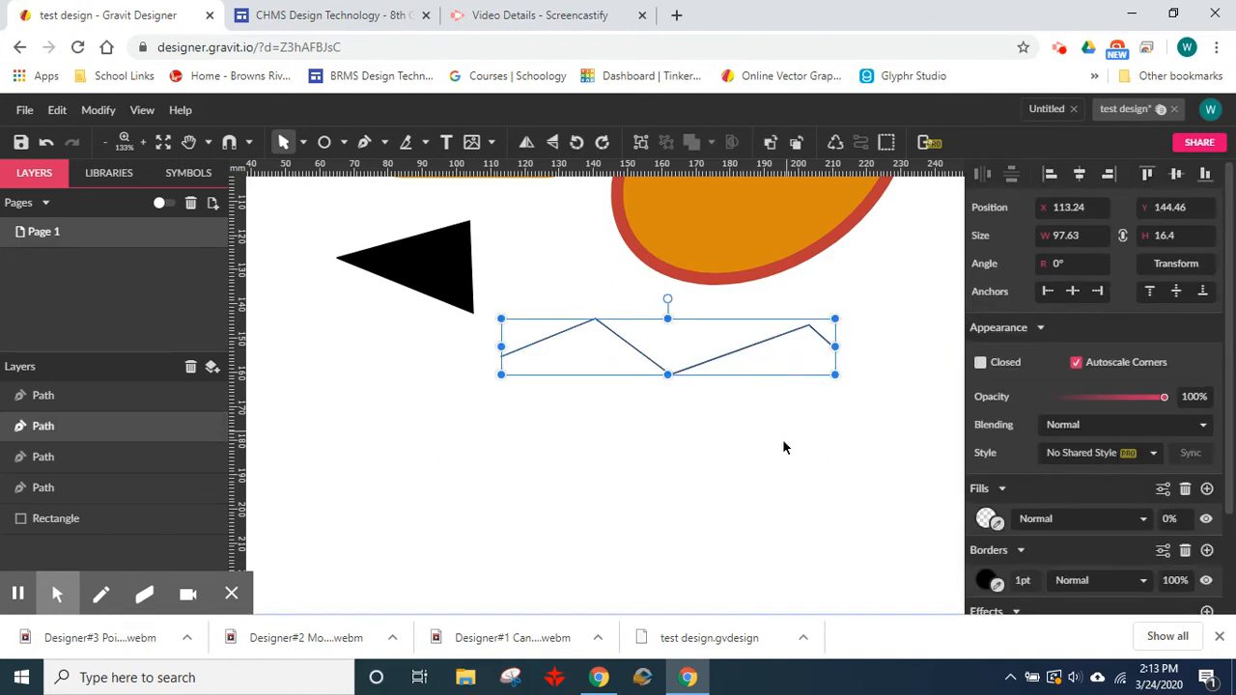
{"action": "left_click", "coordinate": [1017, 580]}
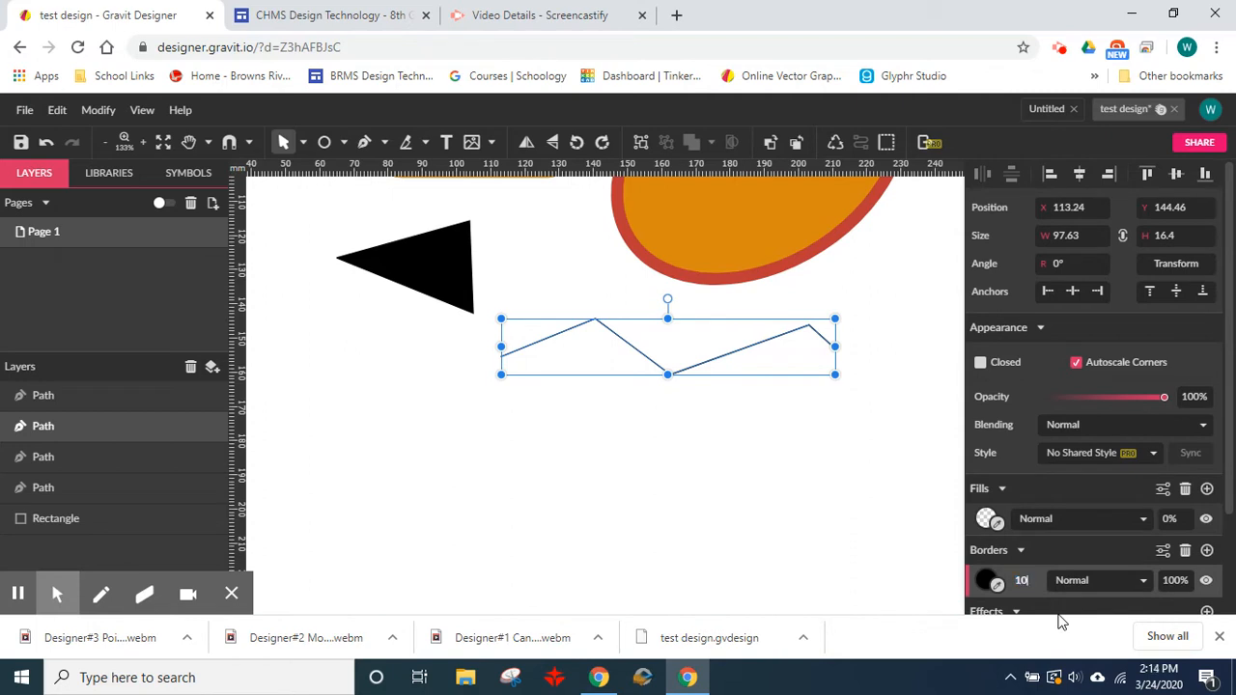
{"action": "key", "text": "Return"}
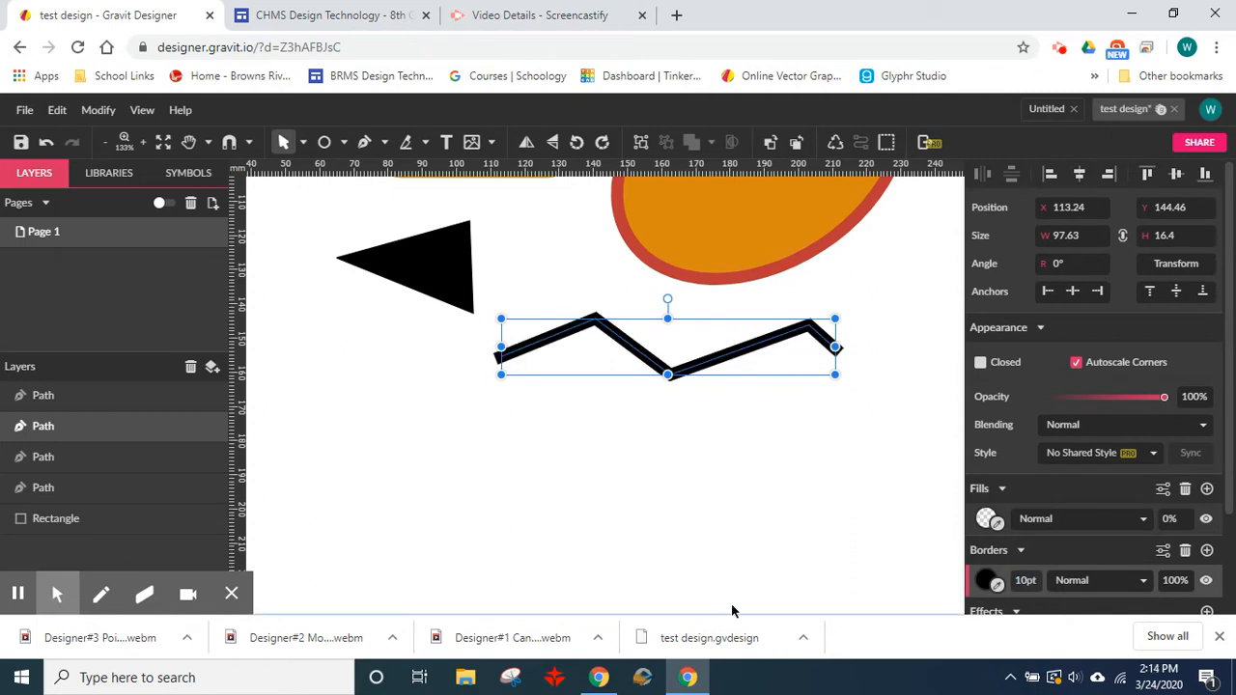
Step: Move the zigzag path down into the empty area, to about X 100, Y 173 mm
{"action": "left_click", "coordinate": [728, 475]}
{"action": "left_click", "coordinate": [740, 353]}
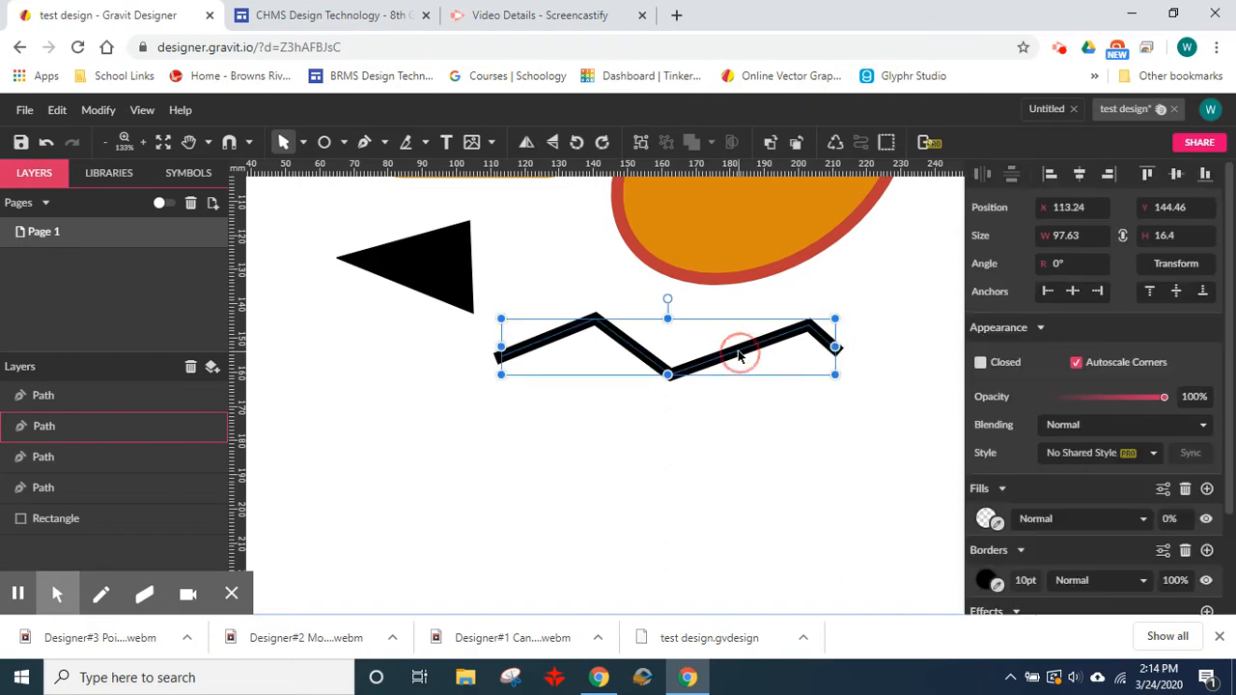
{"action": "left_click_drag", "start_coordinate": [739, 354], "coordinate": [696, 452]}
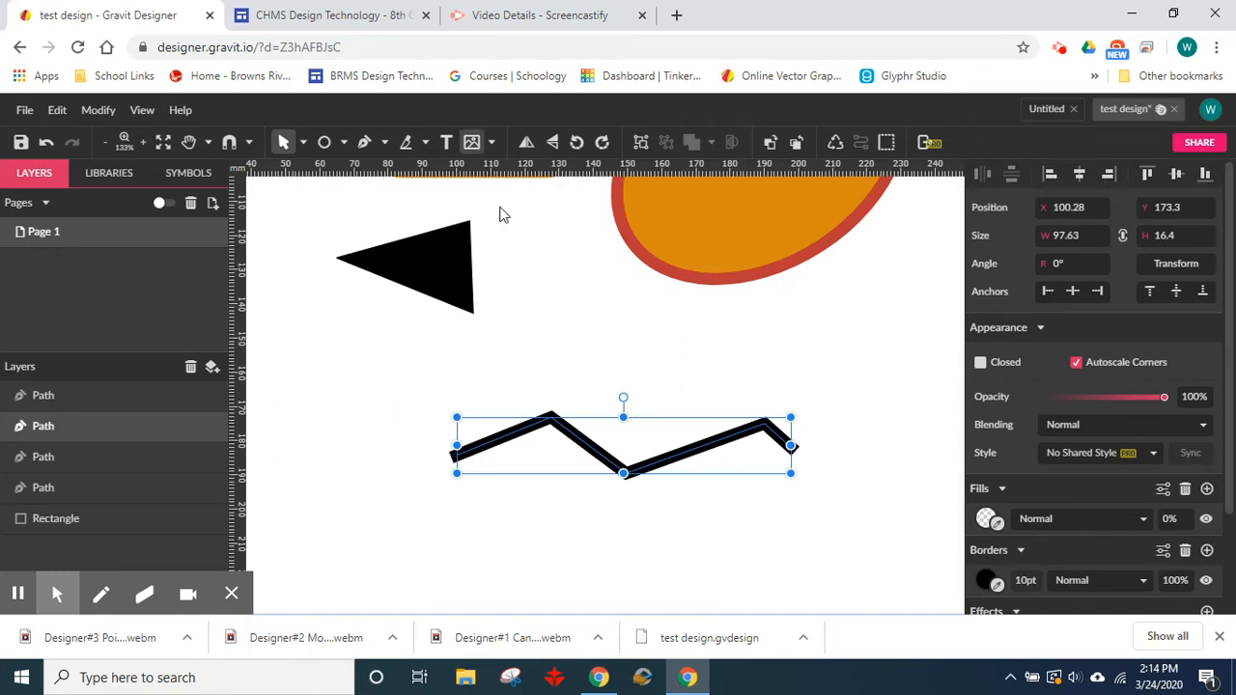
Step: Draw an open S-shaped curve about 117 by 17 mm below the zigzag, with a smooth middle anchor point
{"action": "left_click", "coordinate": [364, 142]}
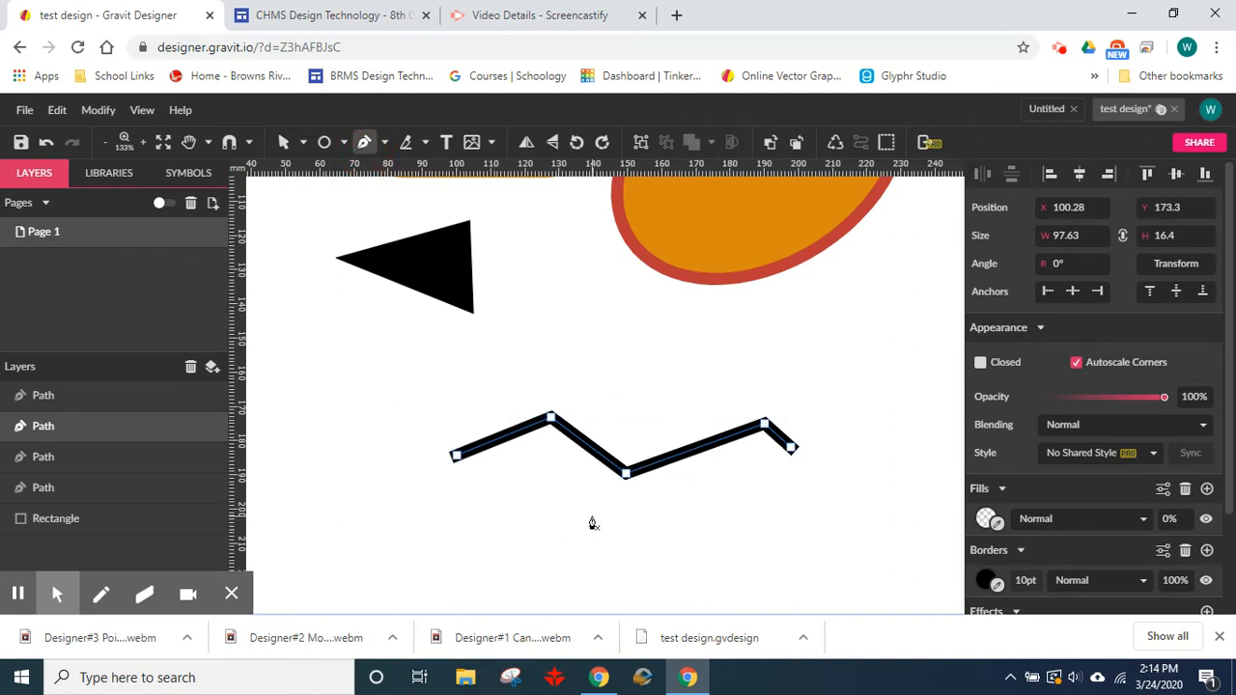
{"action": "left_click", "coordinate": [470, 541]}
{"action": "mouse_move", "coordinate": [692, 514]}
{"action": "left_mouse_down"}
{"action": "mouse_move", "coordinate": [690, 574]}
{"action": "mouse_move", "coordinate": [733, 574]}
{"action": "mouse_move", "coordinate": [777, 517]}
{"action": "mouse_move", "coordinate": [709, 483]}
{"action": "mouse_move", "coordinate": [682, 502]}
{"action": "mouse_move", "coordinate": [770, 563]}
{"action": "mouse_move", "coordinate": [724, 583]}
{"action": "mouse_move", "coordinate": [765, 584]}
{"action": "left_mouse_up"}
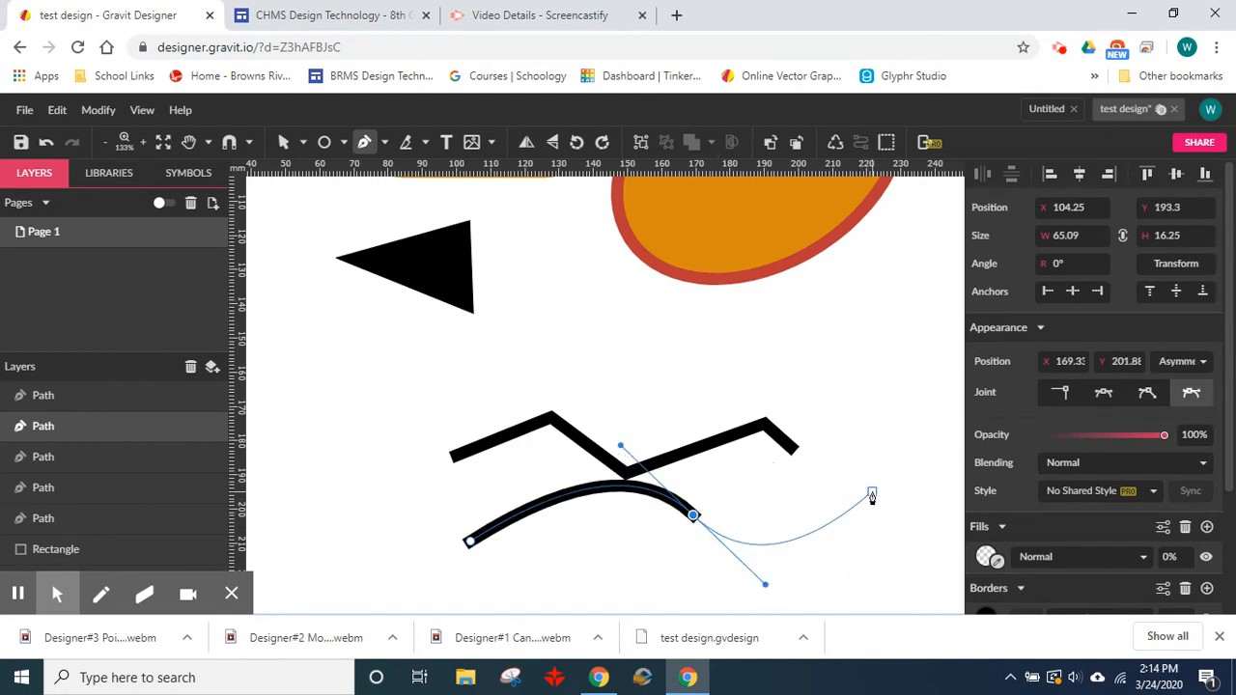
{"action": "left_click", "coordinate": [872, 495]}
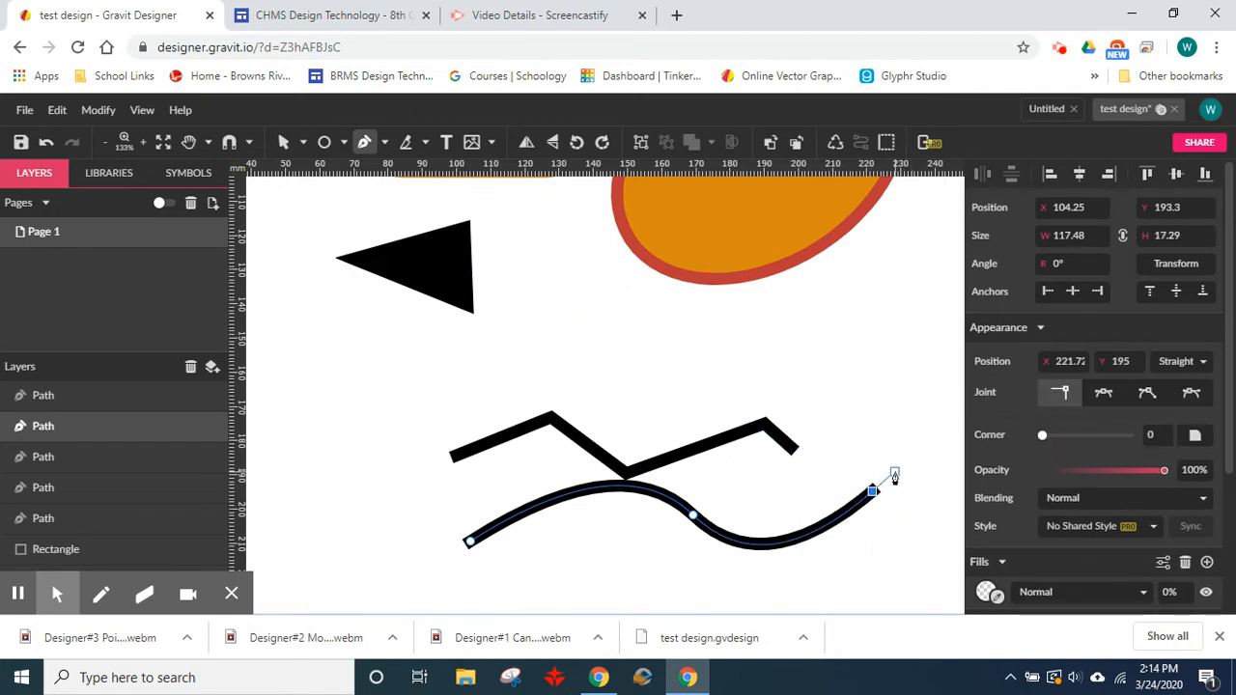
{"action": "key", "text": "Escape"}
{"action": "key", "text": "Escape"}
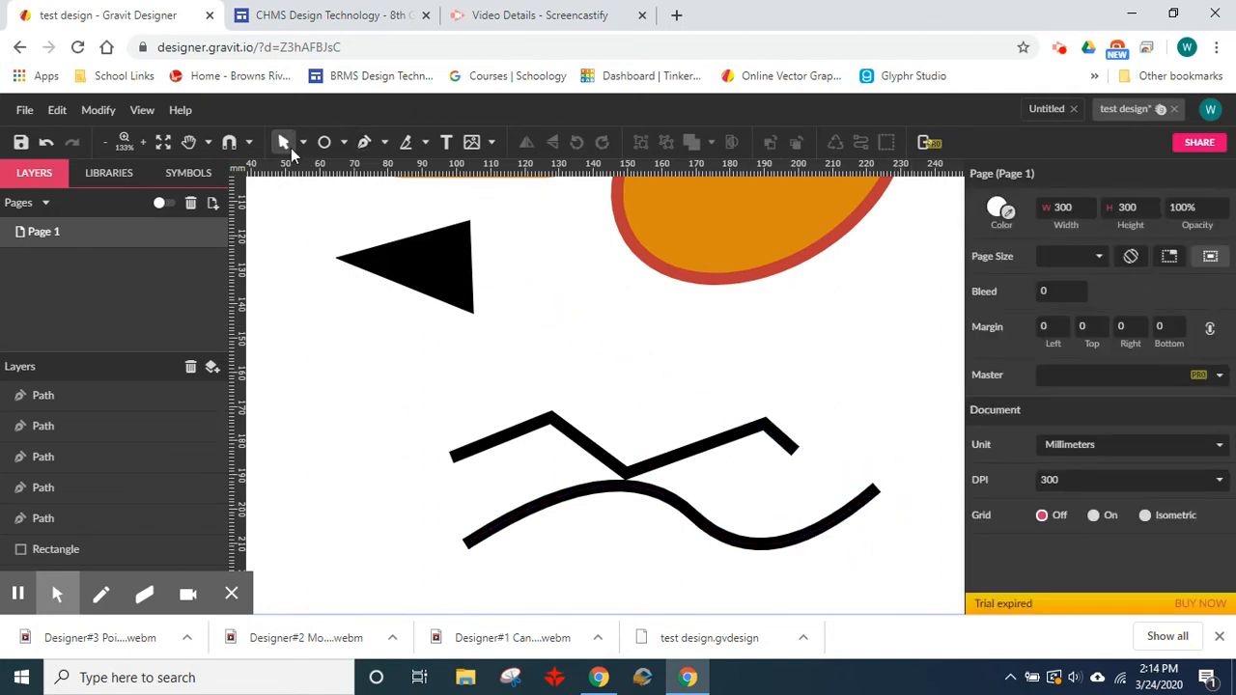
Step: Separate the two open paths by moving the curve to about X 84, Y 206 mm and the zigzag to about X 88, Y 163 mm
{"action": "mouse_move", "coordinate": [665, 506]}
{"action": "left_mouse_down"}
{"action": "mouse_move", "coordinate": [628, 552]}
{"action": "mouse_move", "coordinate": [599, 548]}
{"action": "left_mouse_up"}
{"action": "mouse_move", "coordinate": [654, 471]}
{"action": "left_mouse_down"}
{"action": "mouse_move", "coordinate": [628, 447]}
{"action": "mouse_move", "coordinate": [733, 438]}
{"action": "left_mouse_up"}
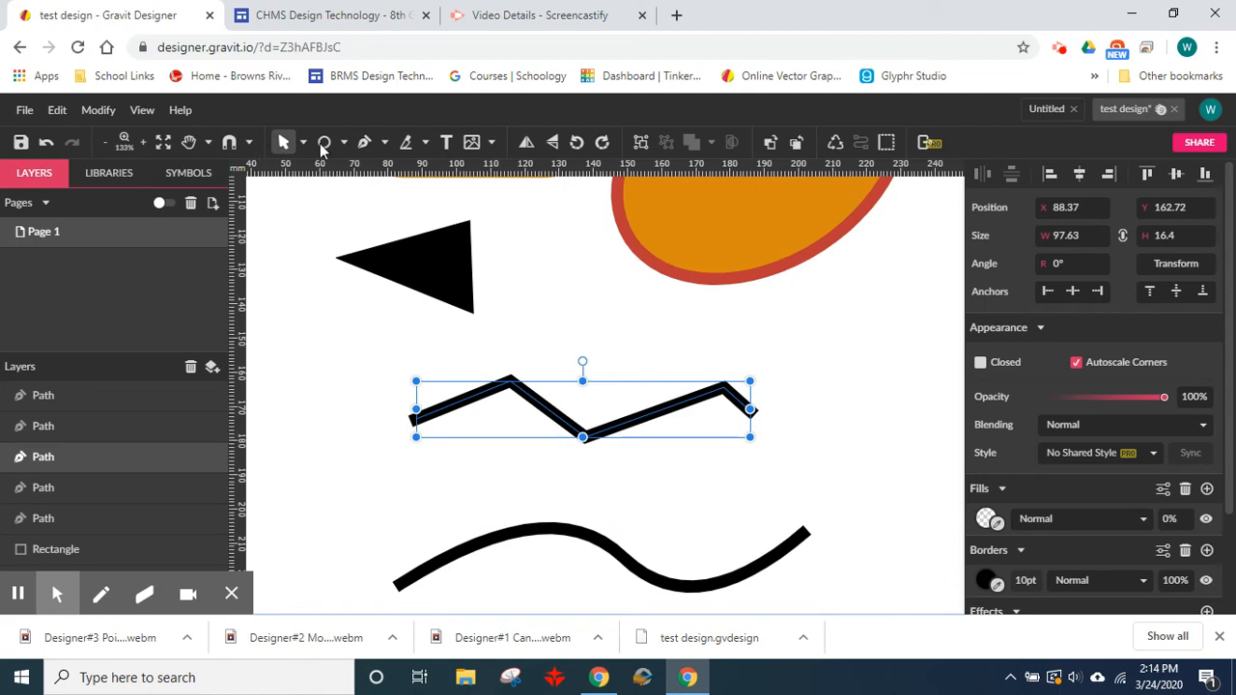
Step: Extend the zigzag from its right end with two more straight segments, making it about 133 by 23 mm overall
{"action": "left_click", "coordinate": [364, 142]}
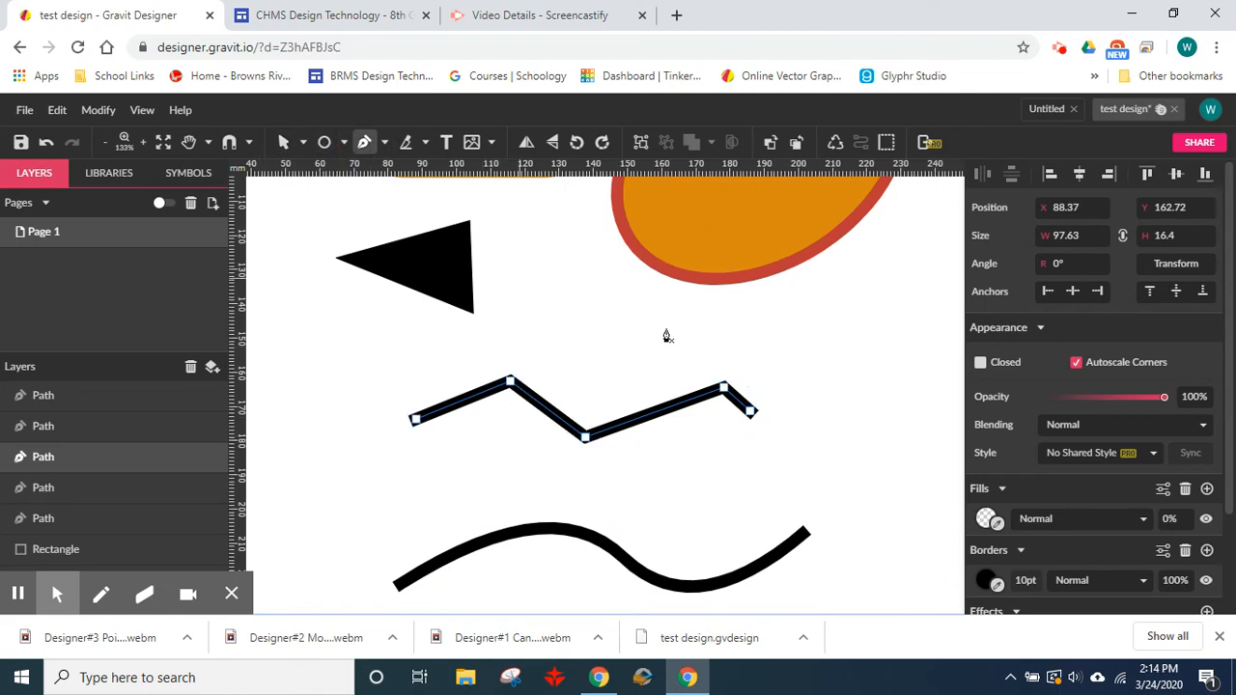
{"action": "left_click", "coordinate": [750, 412]}
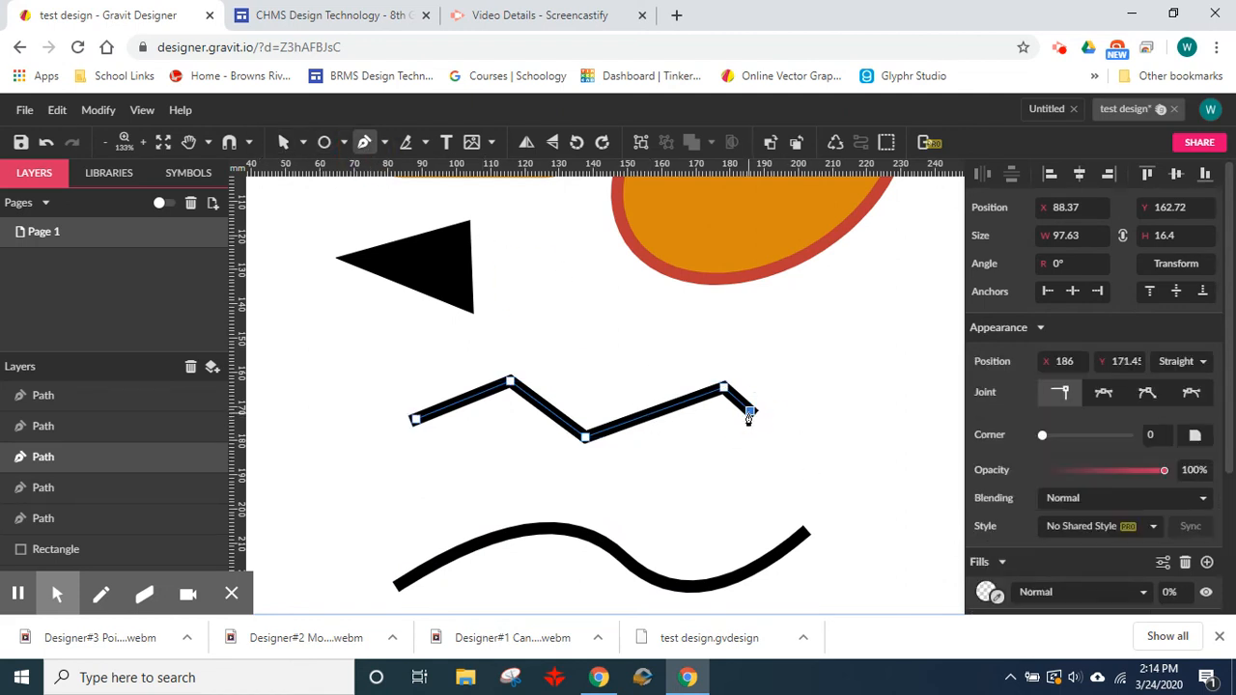
{"action": "left_click", "coordinate": [812, 360]}
{"action": "left_click", "coordinate": [871, 432]}
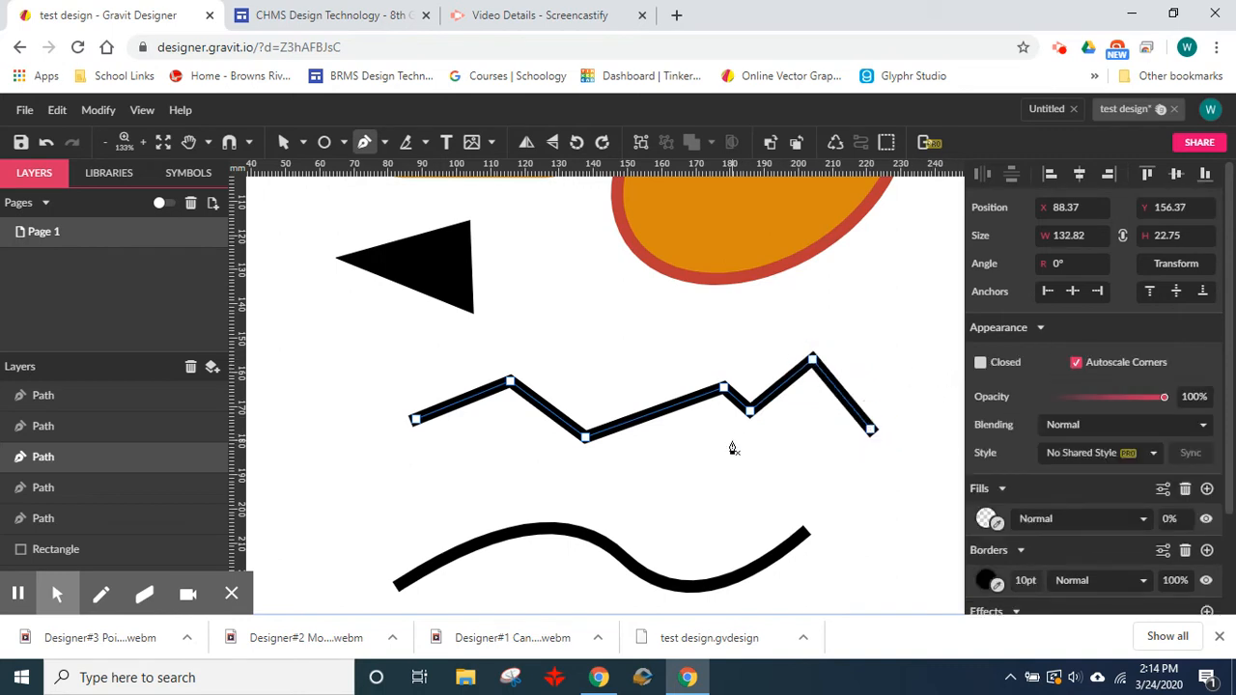
{"action": "left_click", "coordinate": [284, 142]}
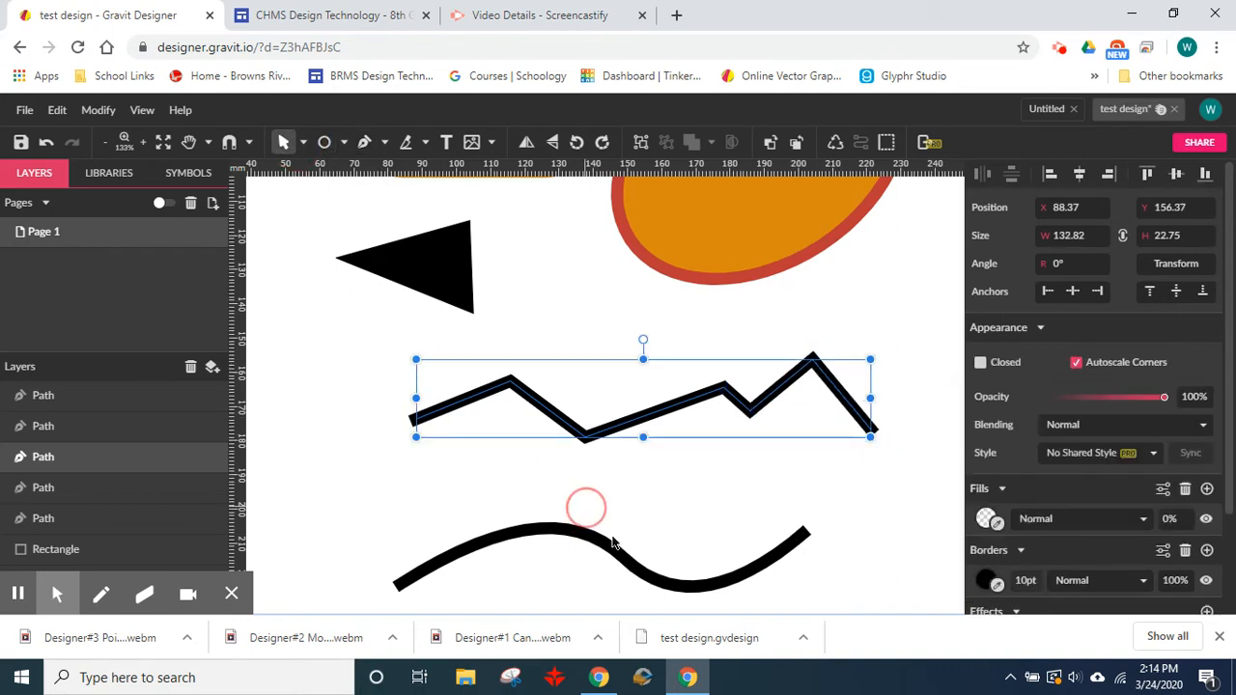
Step: Try to extend the S-shaped curve from its right end anchor with another curved segment
{"action": "left_click", "coordinate": [620, 559]}
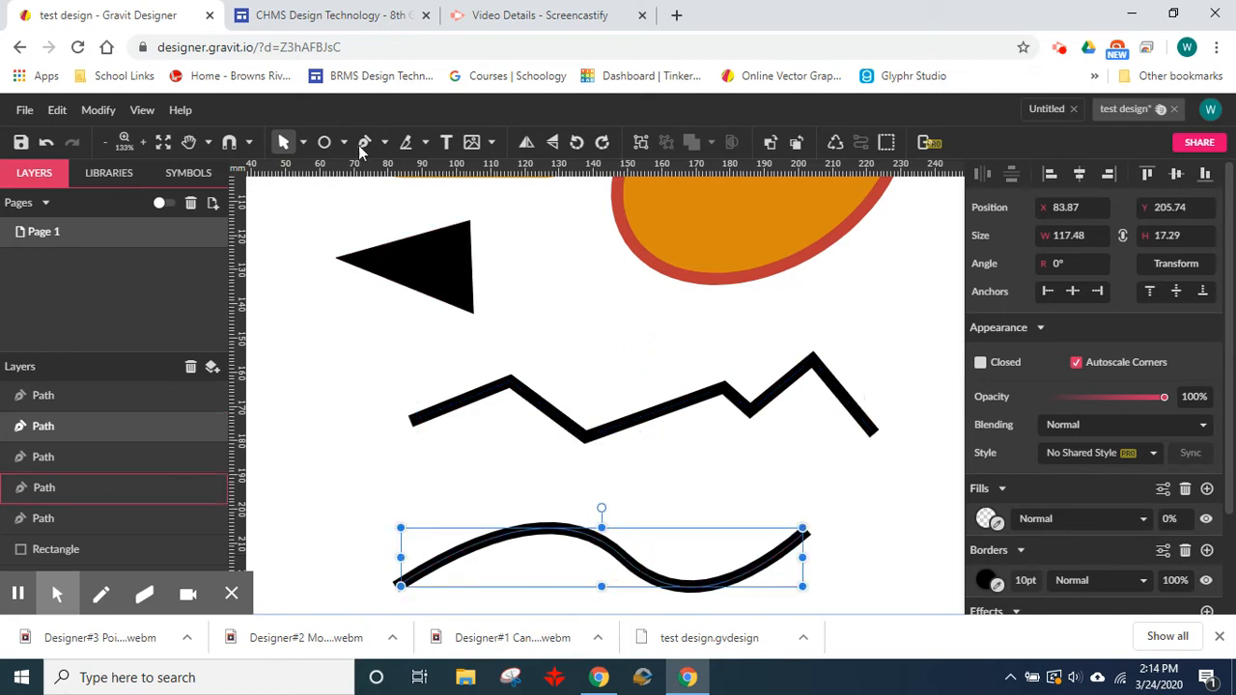
{"action": "left_click", "coordinate": [303, 142]}
{"action": "left_click", "coordinate": [323, 190]}
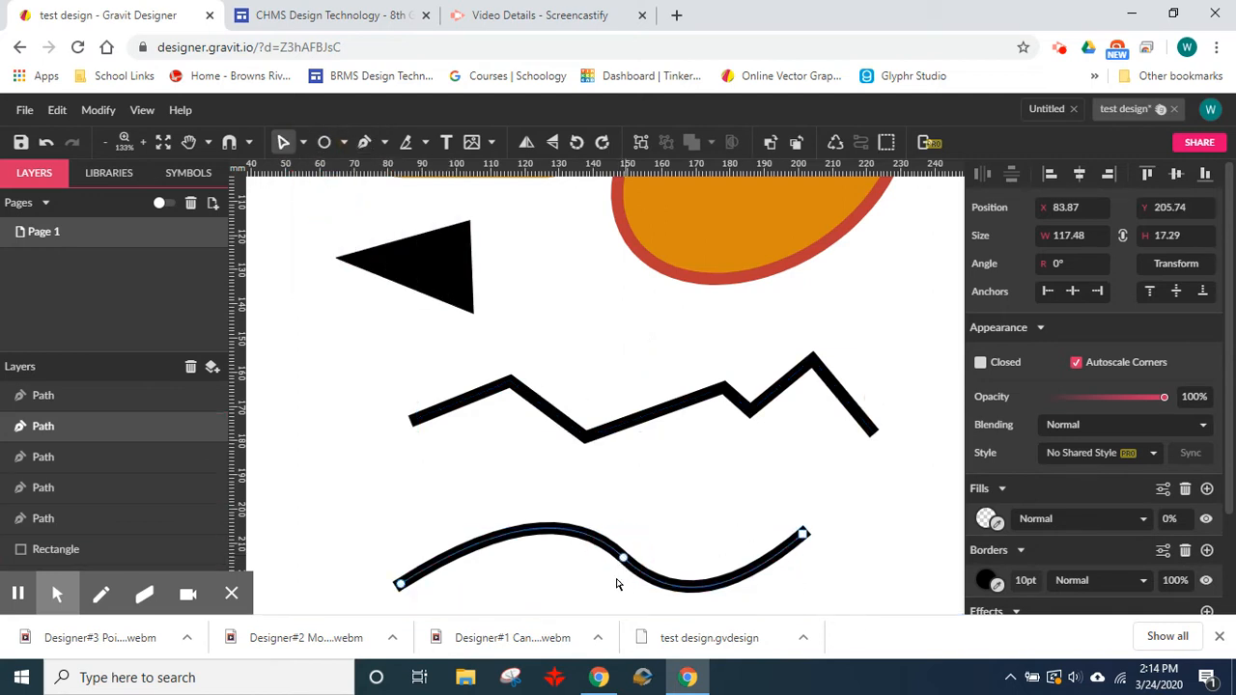
{"action": "left_click", "coordinate": [364, 142]}
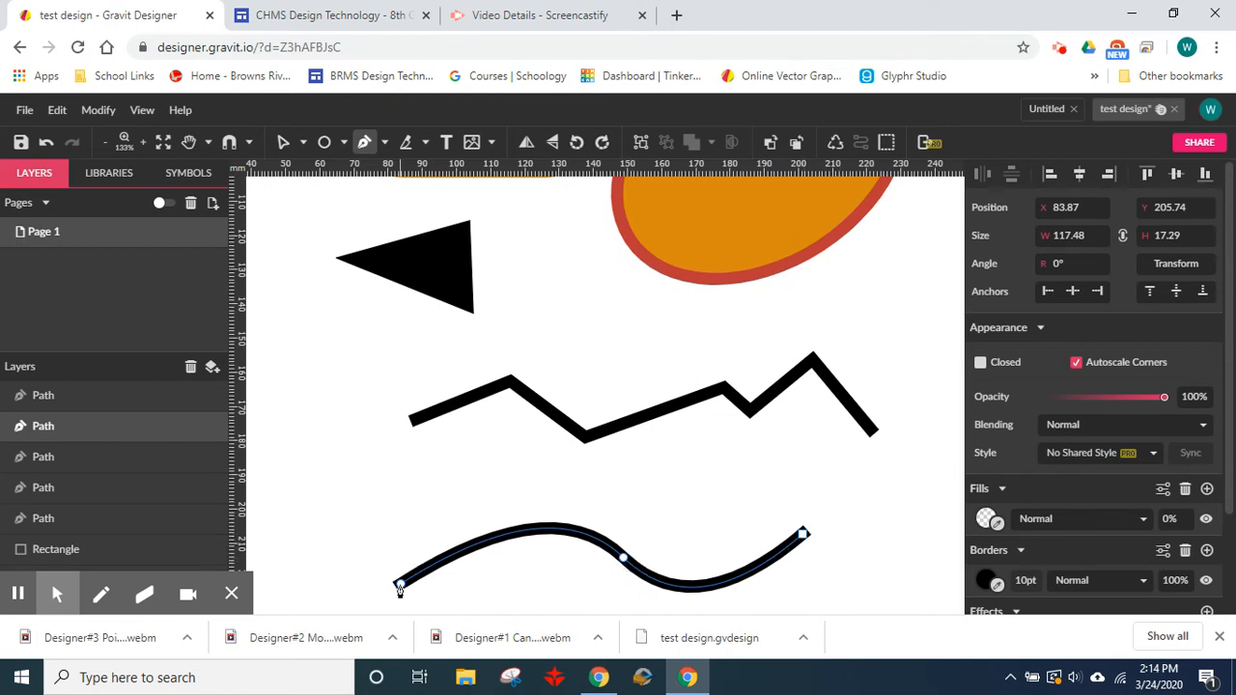
{"action": "left_click", "coordinate": [803, 537]}
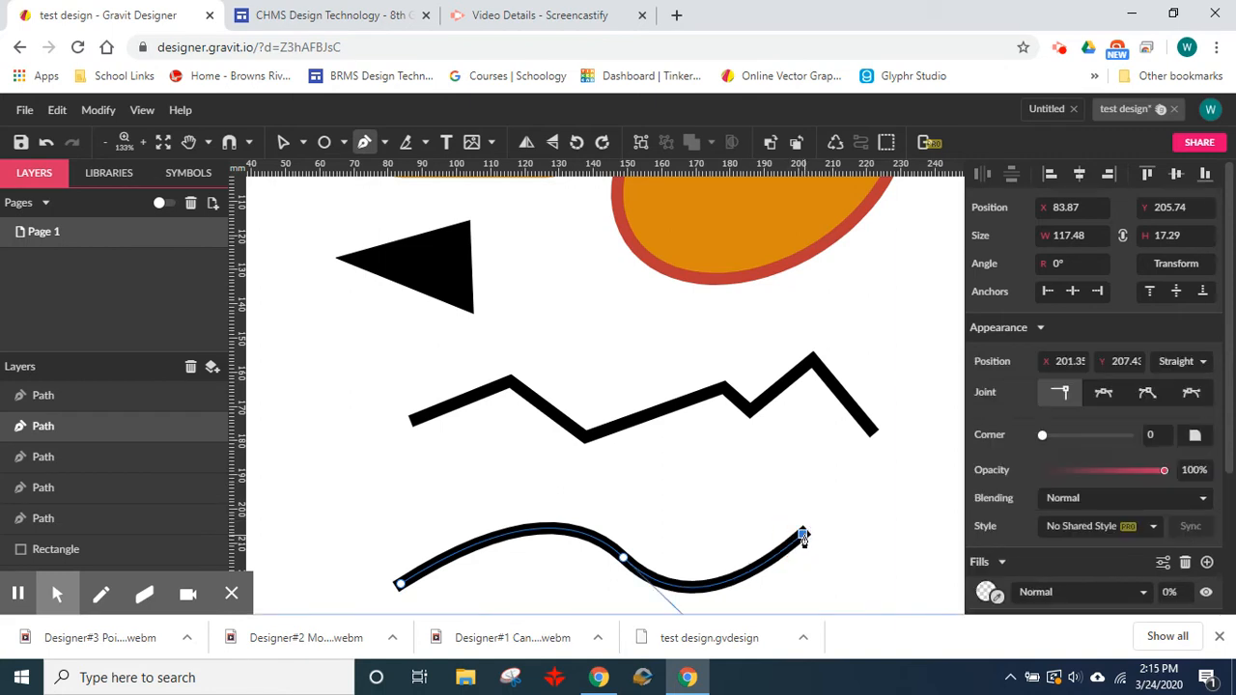
{"action": "left_click_drag", "start_coordinate": [802, 534], "coordinate": [883, 567]}
{"action": "key", "text": "ctrl+z"}
{"action": "key", "text": "Escape"}
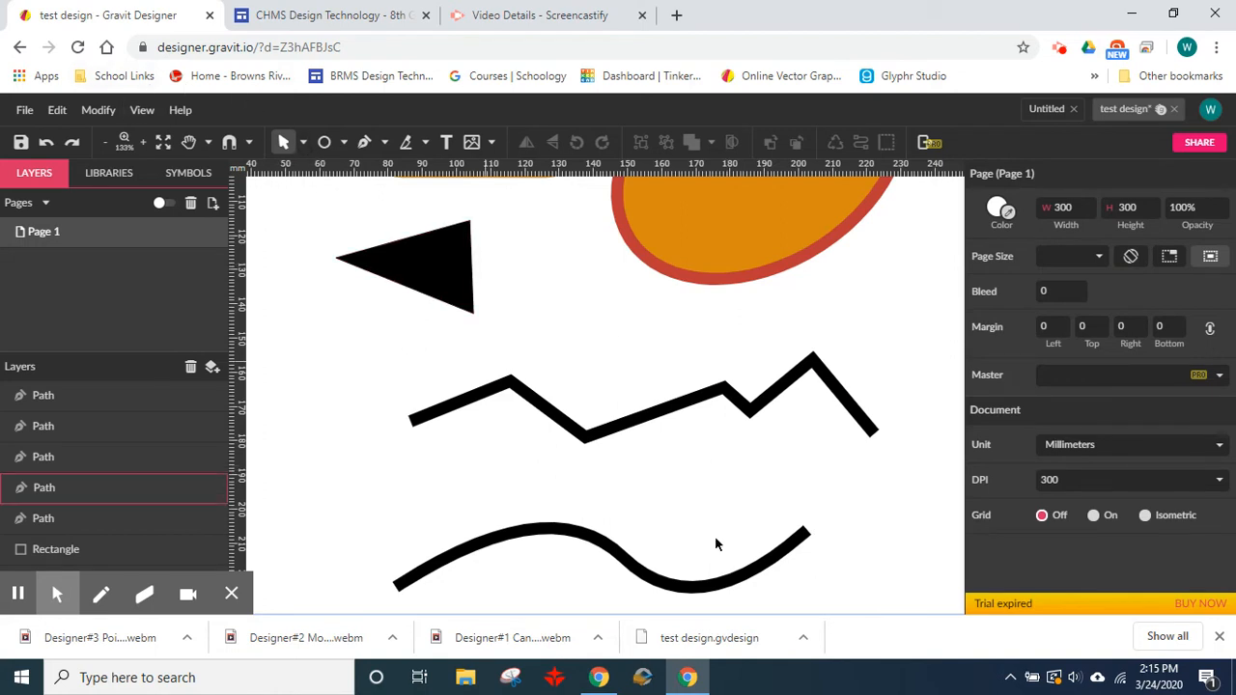
Step: Move the black triangle to the left, to about X 51, Y 119 mm
{"action": "scroll", "coordinate": [843, 456], "scroll_direction": "up", "scroll_amount": 2}
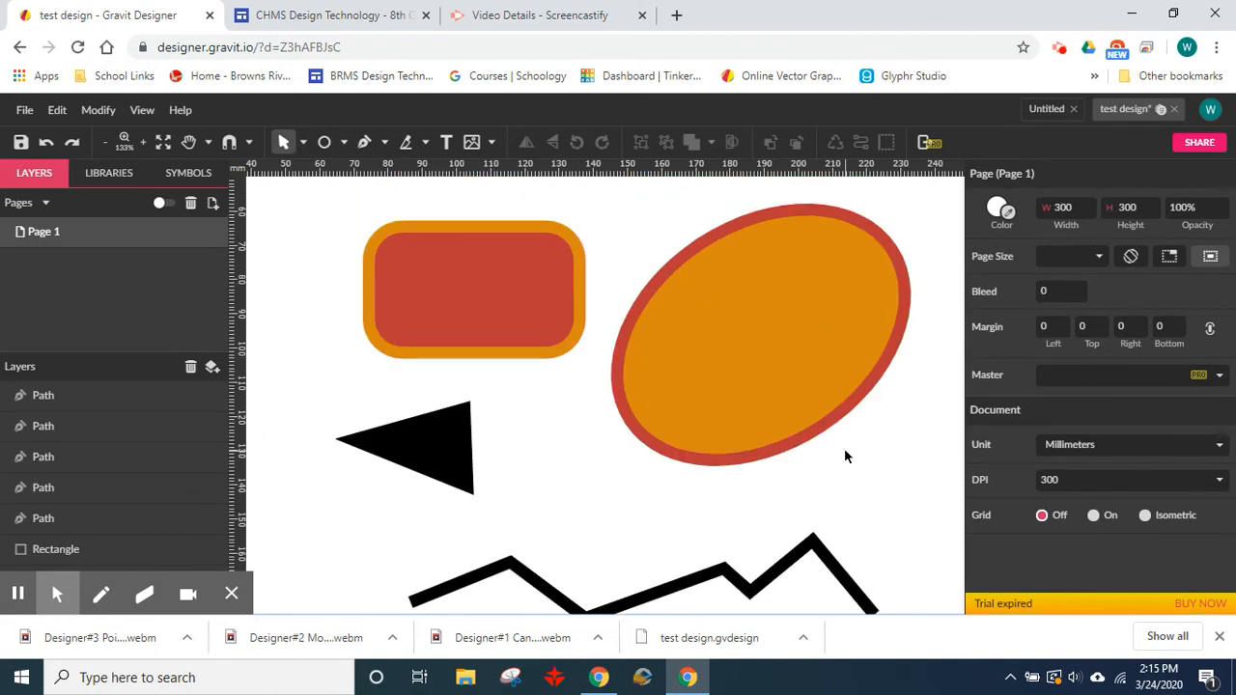
{"action": "scroll", "coordinate": [811, 444], "scroll_direction": "down", "scroll_amount": 3}
{"action": "scroll", "coordinate": [804, 441], "scroll_direction": "up", "scroll_amount": 2}
{"action": "scroll", "coordinate": [802, 440], "scroll_direction": "down", "scroll_amount": 2}
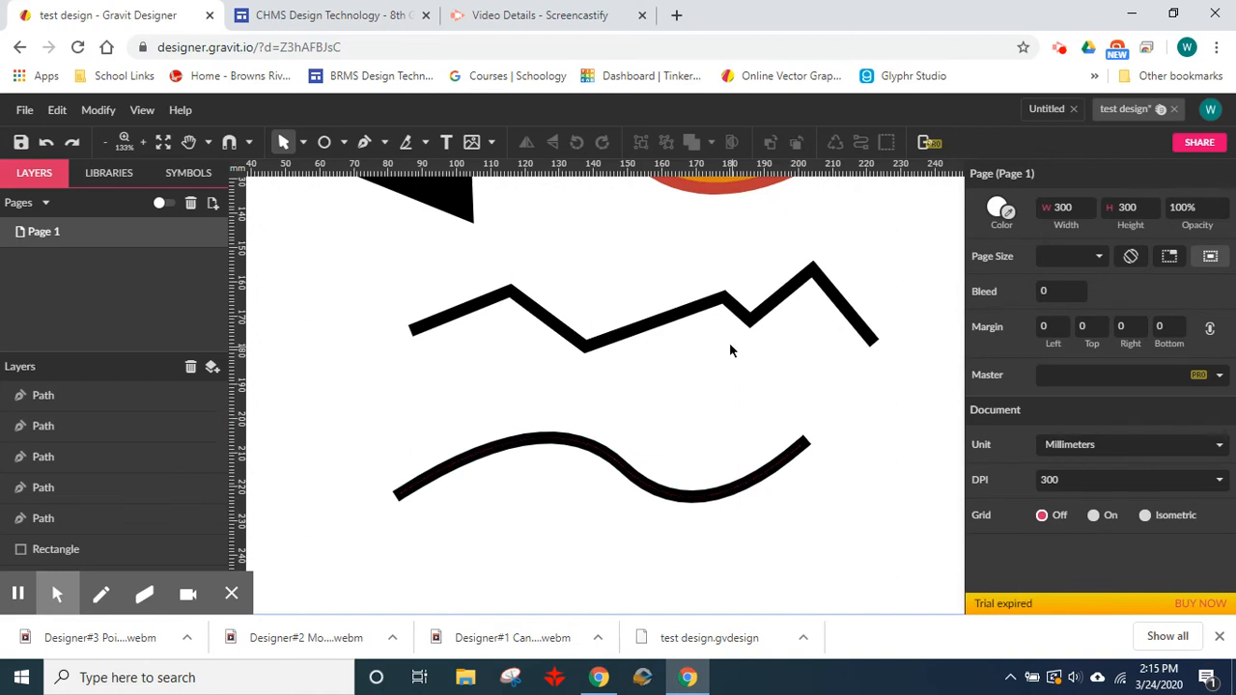
{"action": "scroll", "coordinate": [731, 350], "scroll_direction": "up", "scroll_amount": 2}
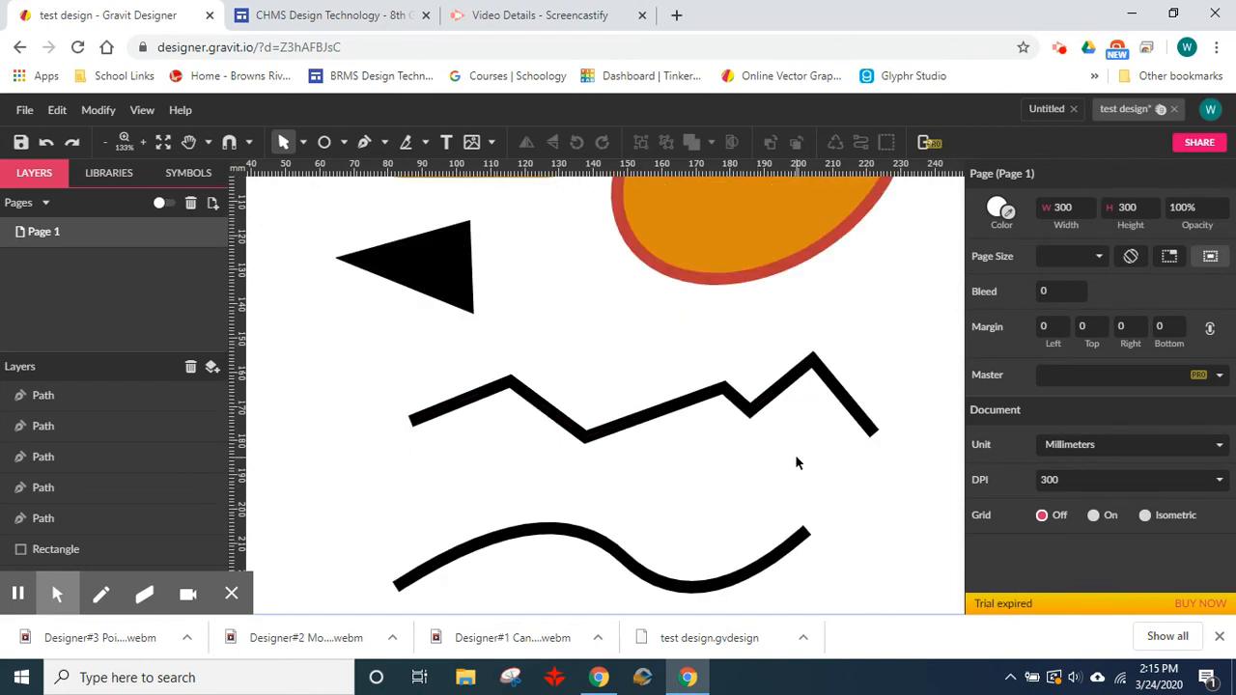
{"action": "left_click", "coordinate": [386, 251]}
{"action": "left_click_drag", "start_coordinate": [396, 256], "coordinate": [348, 270]}
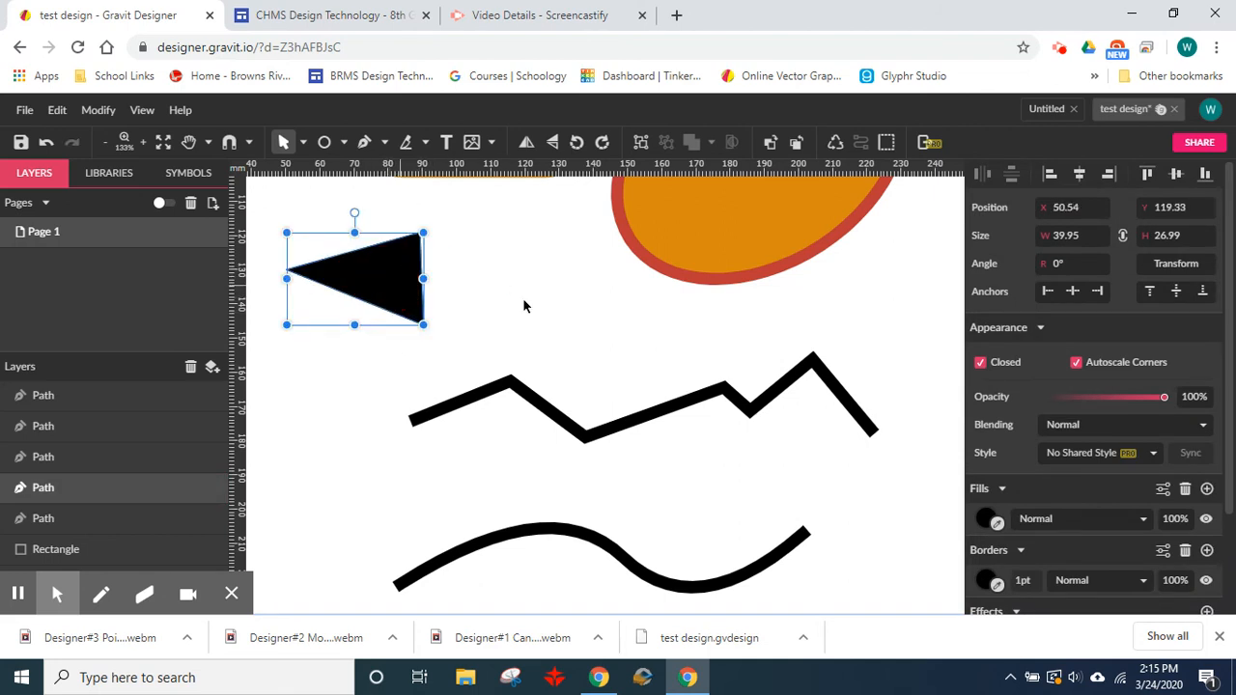
Step: Move the large orange oval to the right, to about X 212, Y 52 mm
{"action": "key", "text": "space"}
{"action": "left_click_drag", "start_coordinate": [877, 263], "coordinate": [784, 477]}
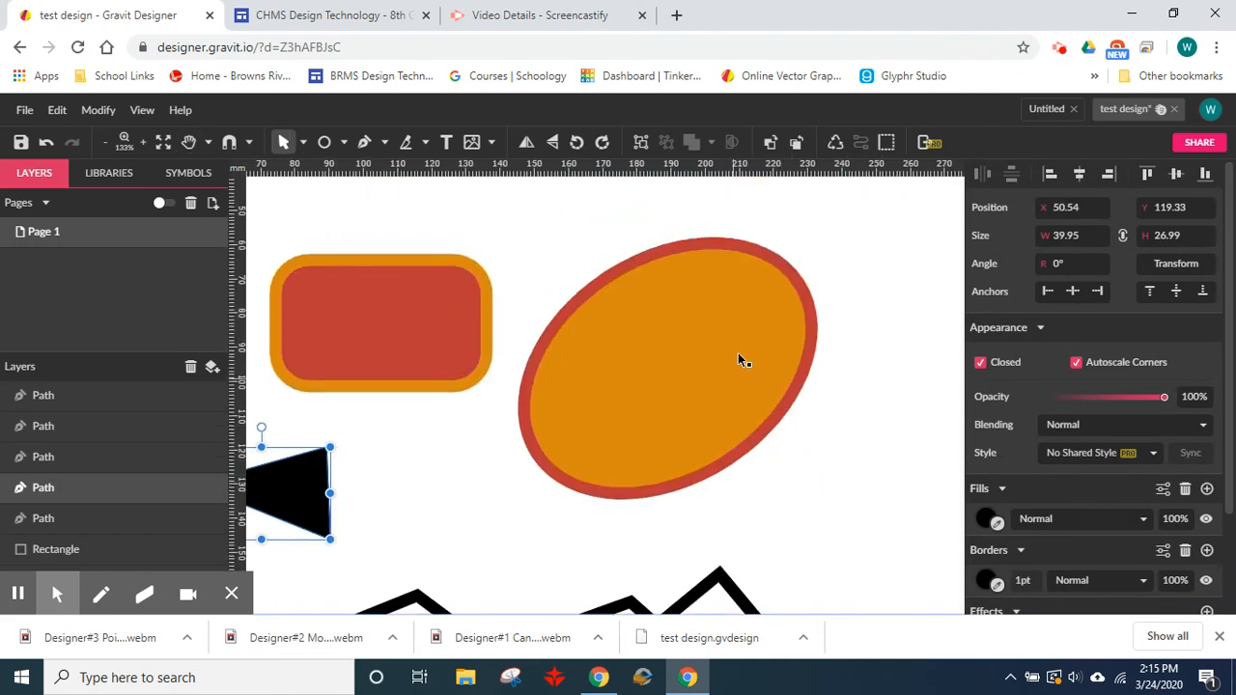
{"action": "left_click", "coordinate": [627, 266]}
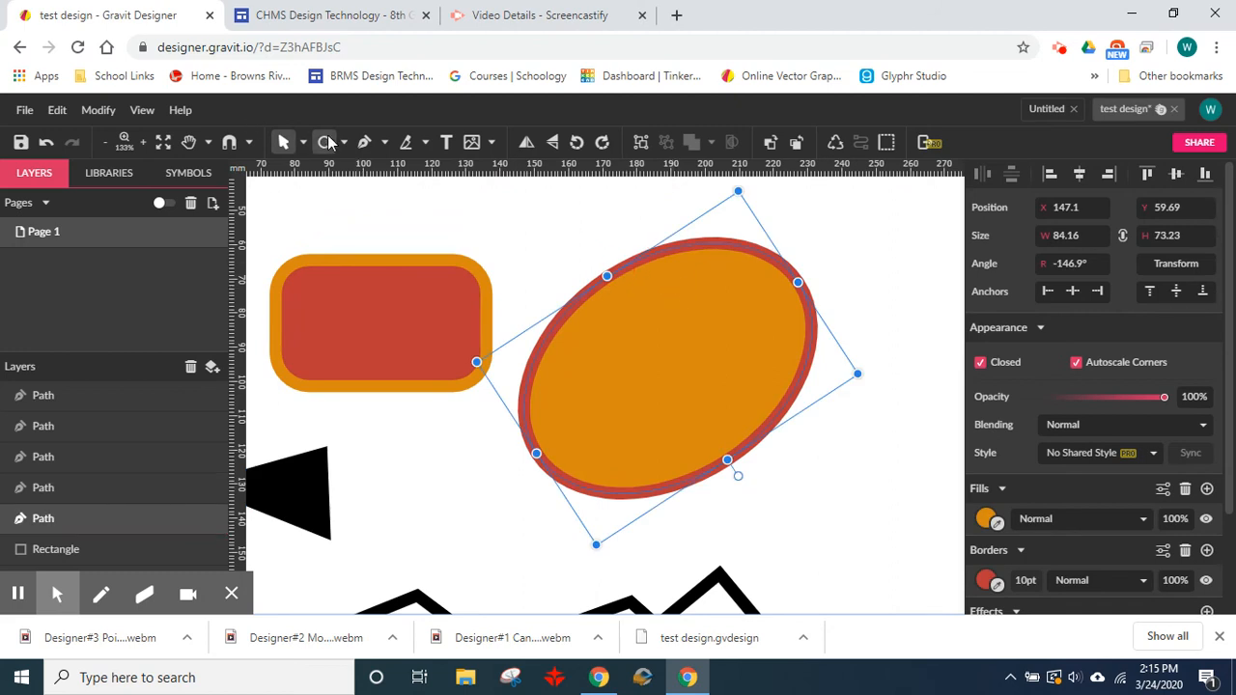
{"action": "left_click_drag", "start_coordinate": [643, 260], "coordinate": [865, 235]}
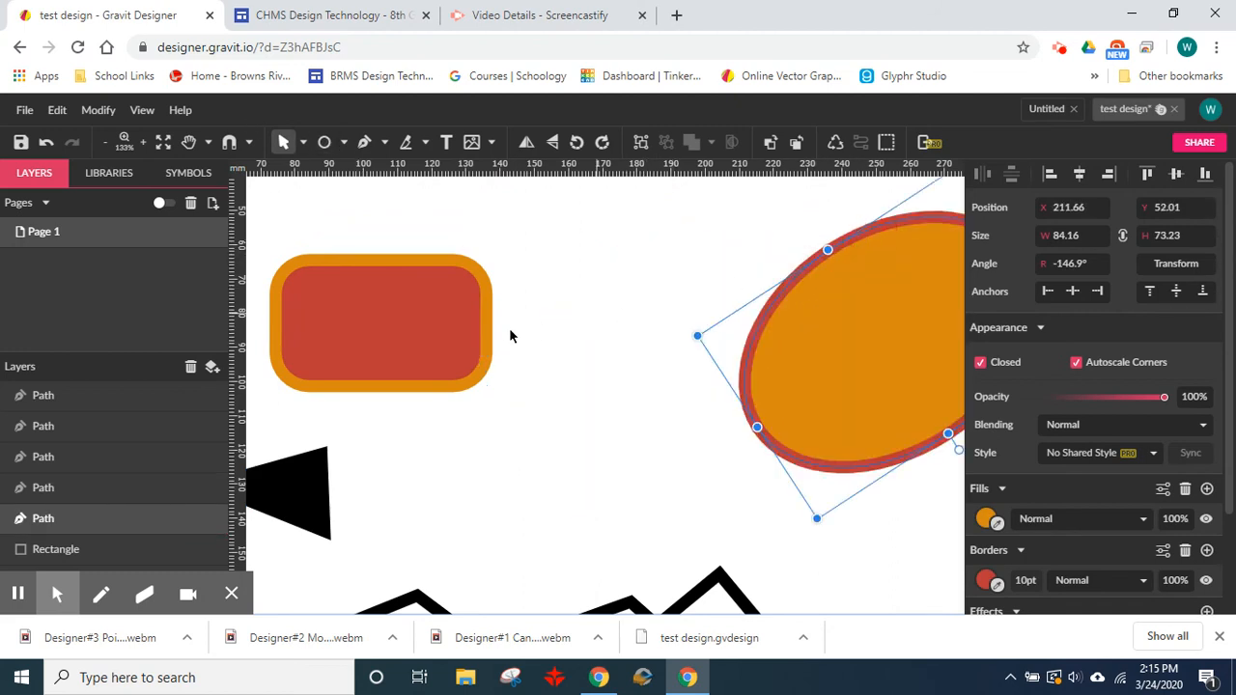
Step: Draw a closed four-sided shape about 38 by 57 mm between the rectangle and the oval, taking on the rectangle's red fill and orange border
{"action": "left_click", "coordinate": [398, 266]}
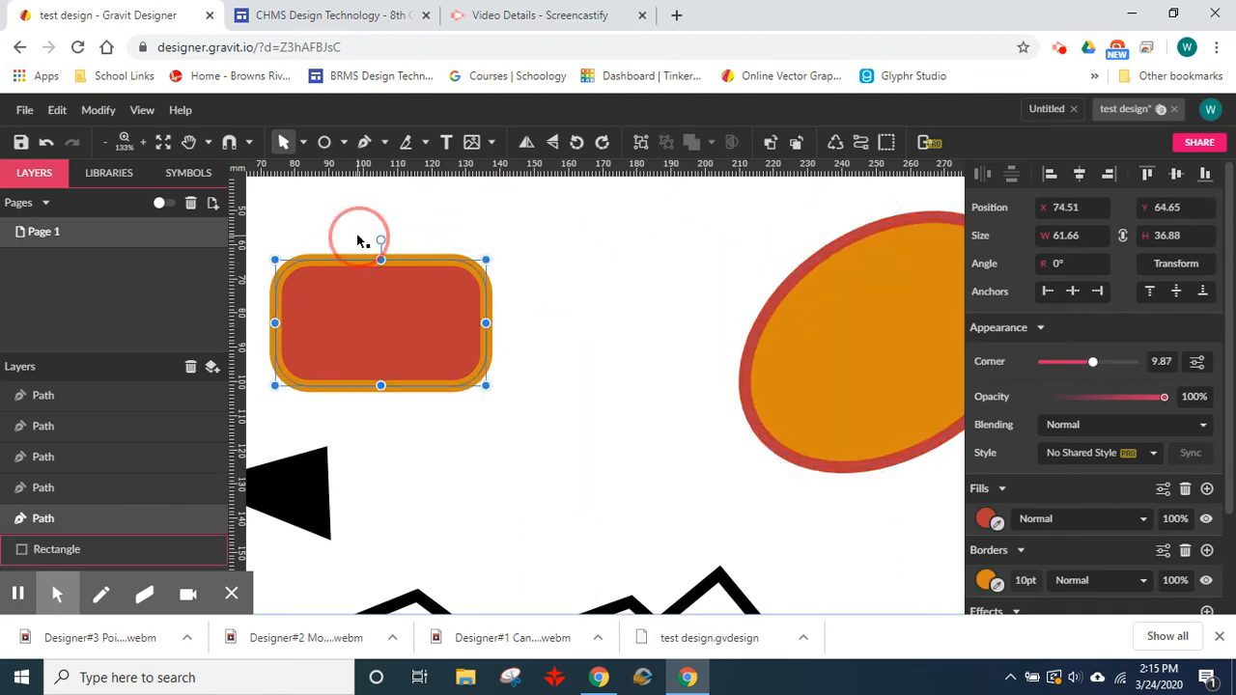
{"action": "left_click", "coordinate": [365, 143]}
{"action": "left_click", "coordinate": [597, 301]}
{"action": "left_click", "coordinate": [674, 261]}
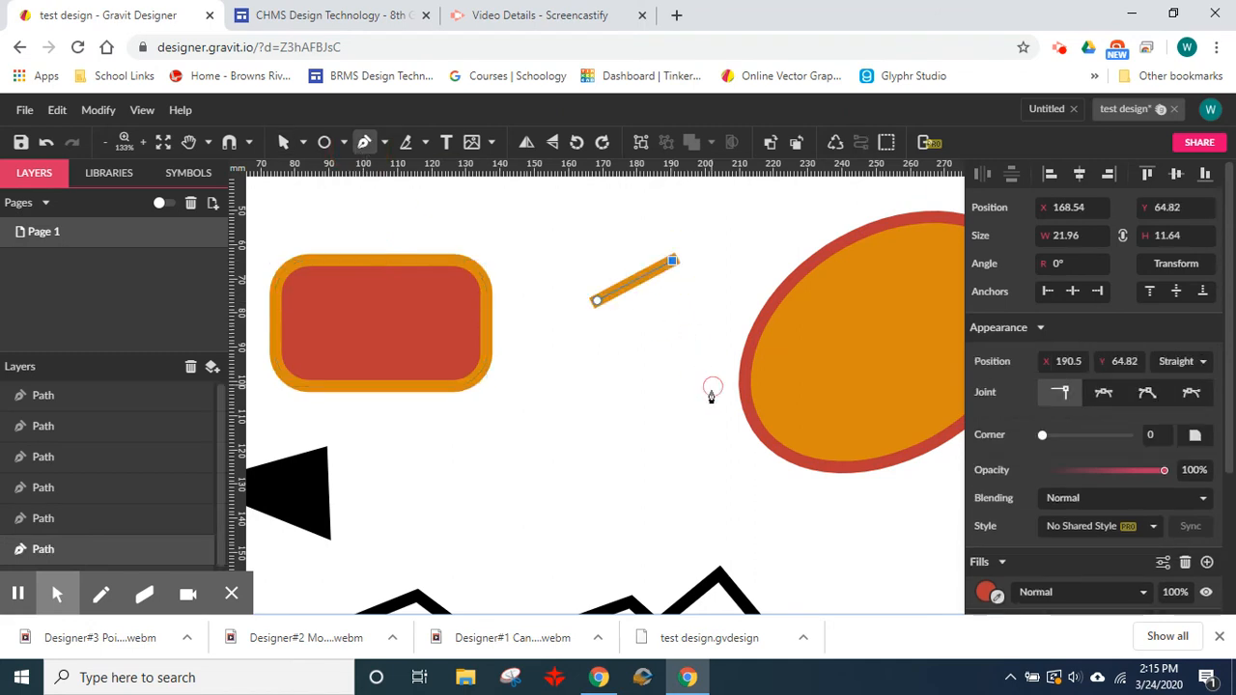
{"action": "left_click", "coordinate": [691, 456]}
{"action": "left_click", "coordinate": [560, 435]}
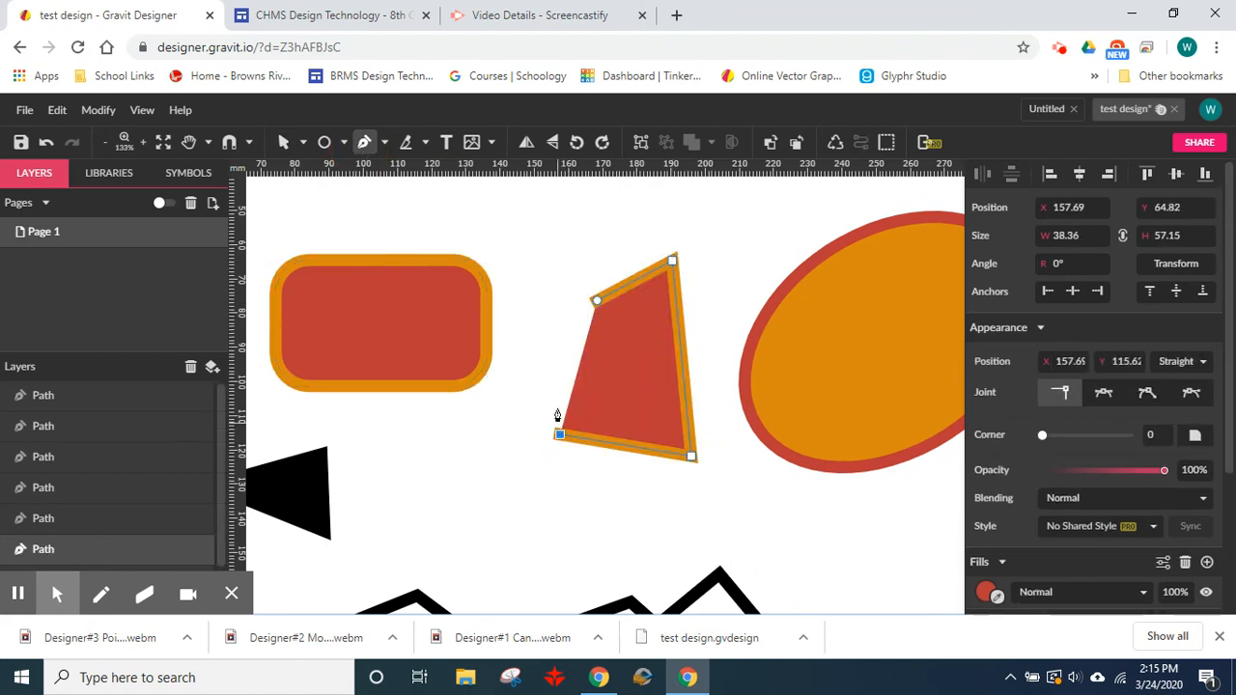
{"action": "left_click", "coordinate": [596, 303]}
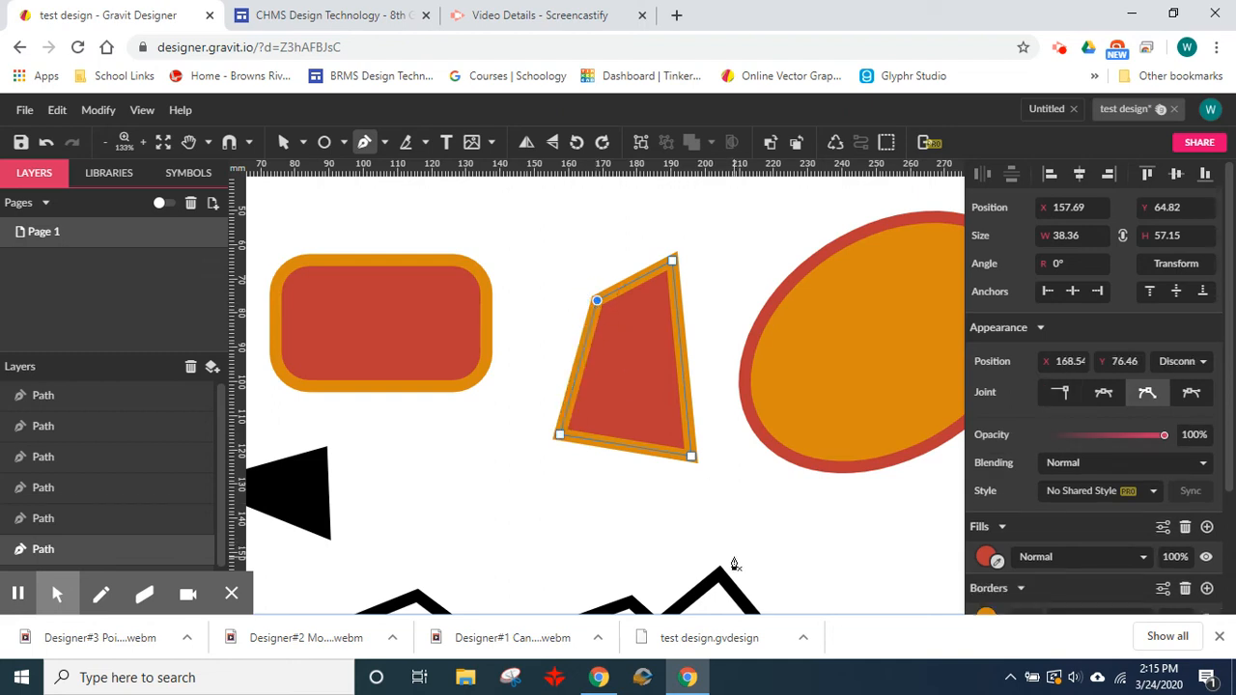
Step: Scale and rotate the four-sided shape to about 33 by 39 mm at -139.4°, placing it at about X 149, Y 84 mm
{"action": "left_click", "coordinate": [283, 143]}
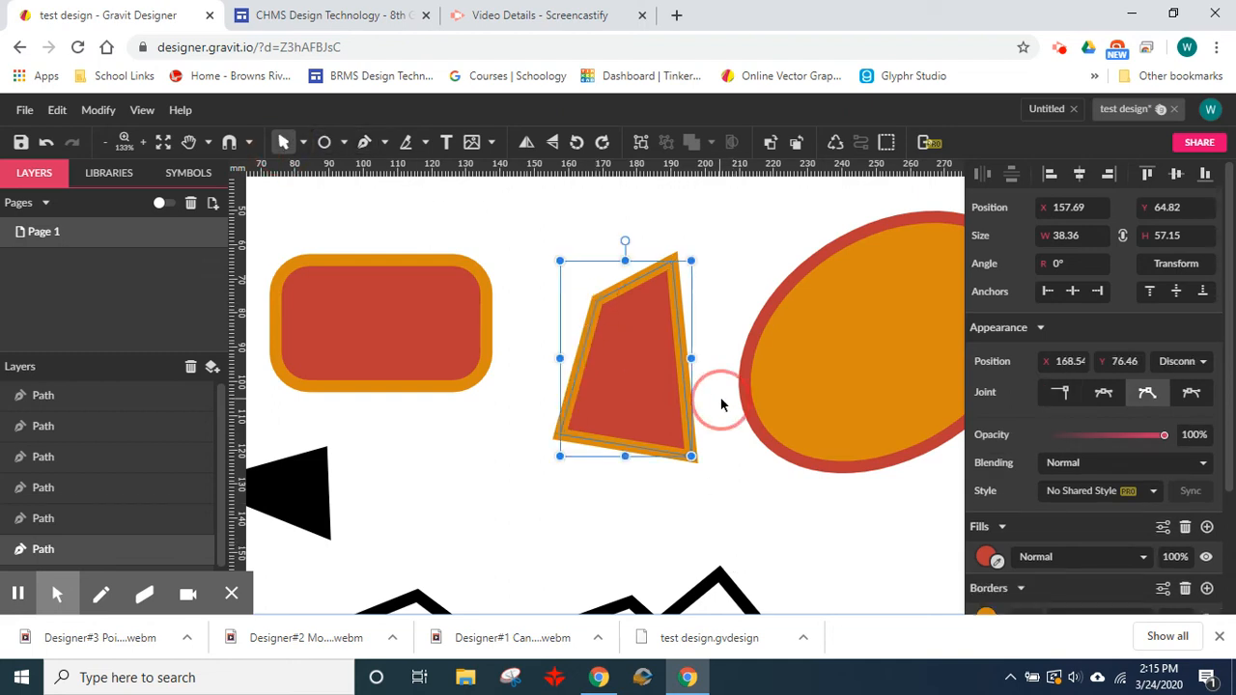
{"action": "left_click_drag", "start_coordinate": [689, 262], "coordinate": [677, 492]}
{"action": "left_click", "coordinate": [606, 307]}
Step: Set the four-sided shape's border width to 5 pt
{"action": "scroll", "coordinate": [634, 392], "scroll_direction": "down", "scroll_amount": 2}
{"action": "scroll", "coordinate": [1057, 598], "scroll_direction": "down", "scroll_amount": 3}
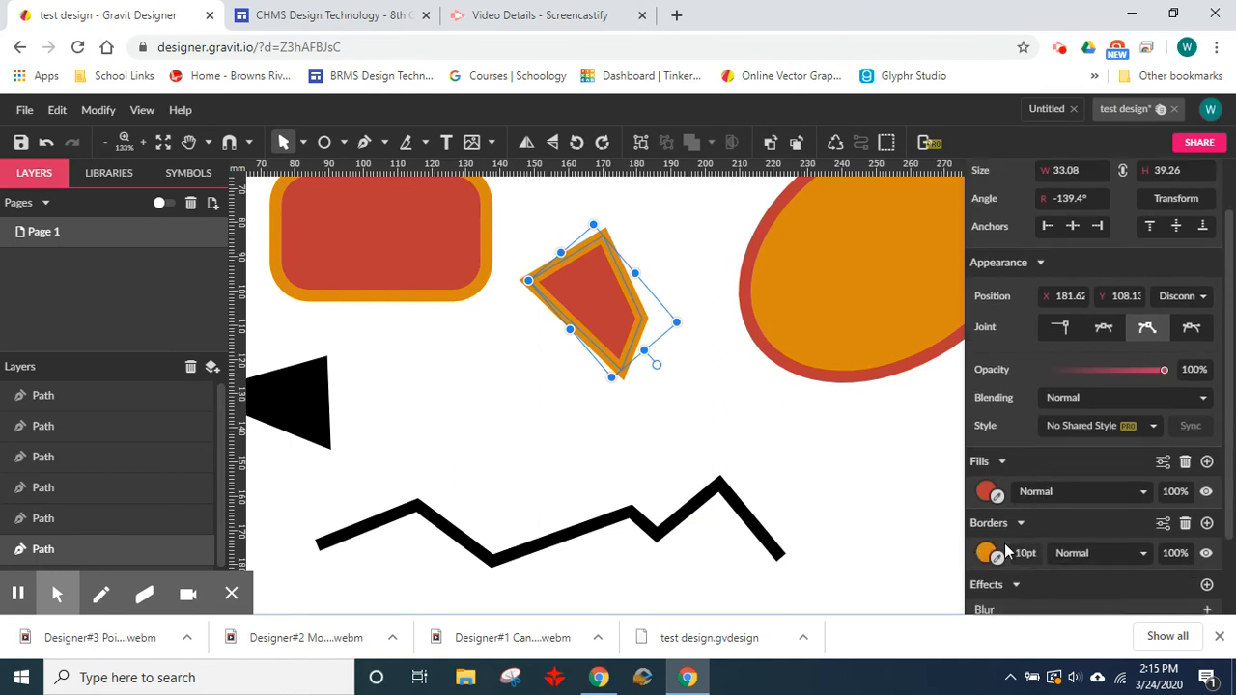
{"action": "left_click", "coordinate": [1032, 457]}
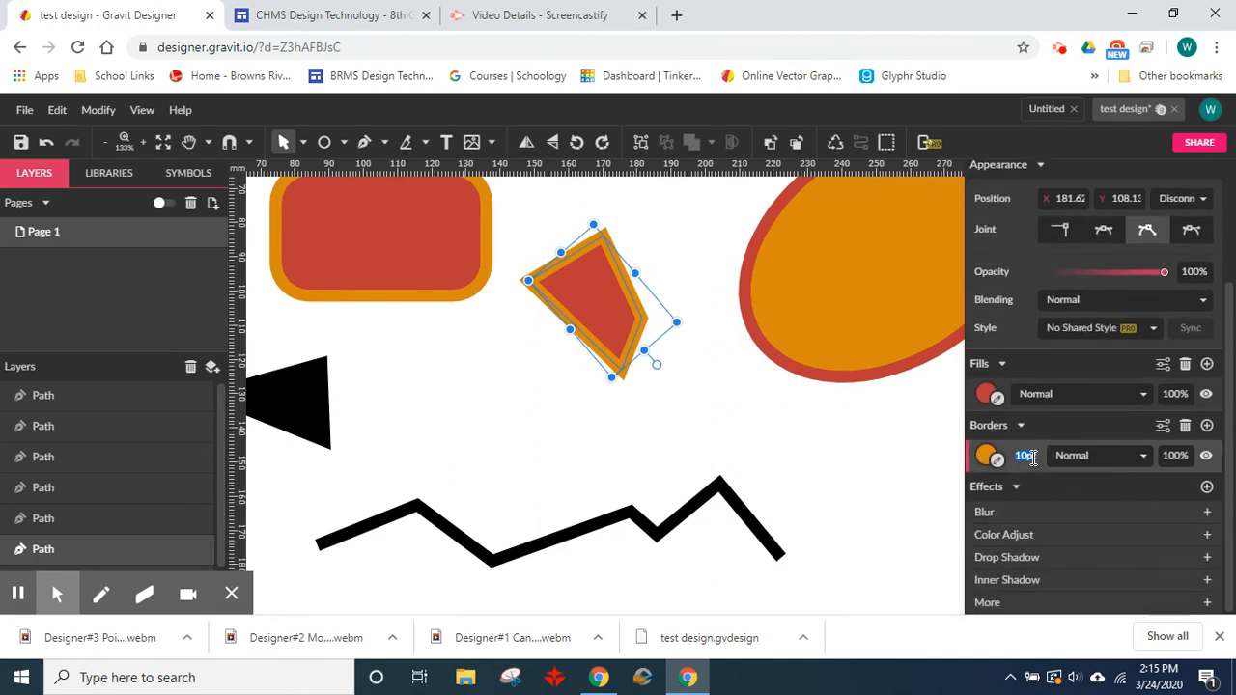
{"action": "type", "text": "5"}
{"action": "key", "text": "Return"}
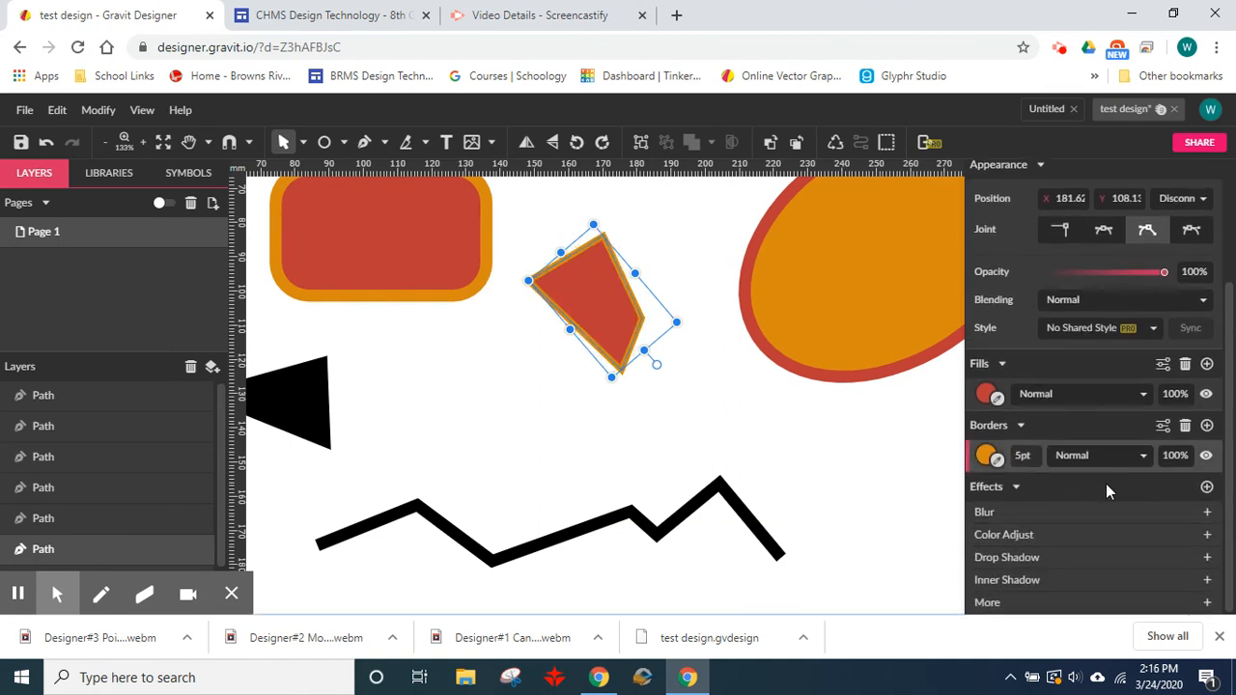
{"action": "left_click", "coordinate": [681, 425]}
Step: Look through the four-sided shape's fill colour settings and its available fill blending modes
{"action": "left_click", "coordinate": [625, 321]}
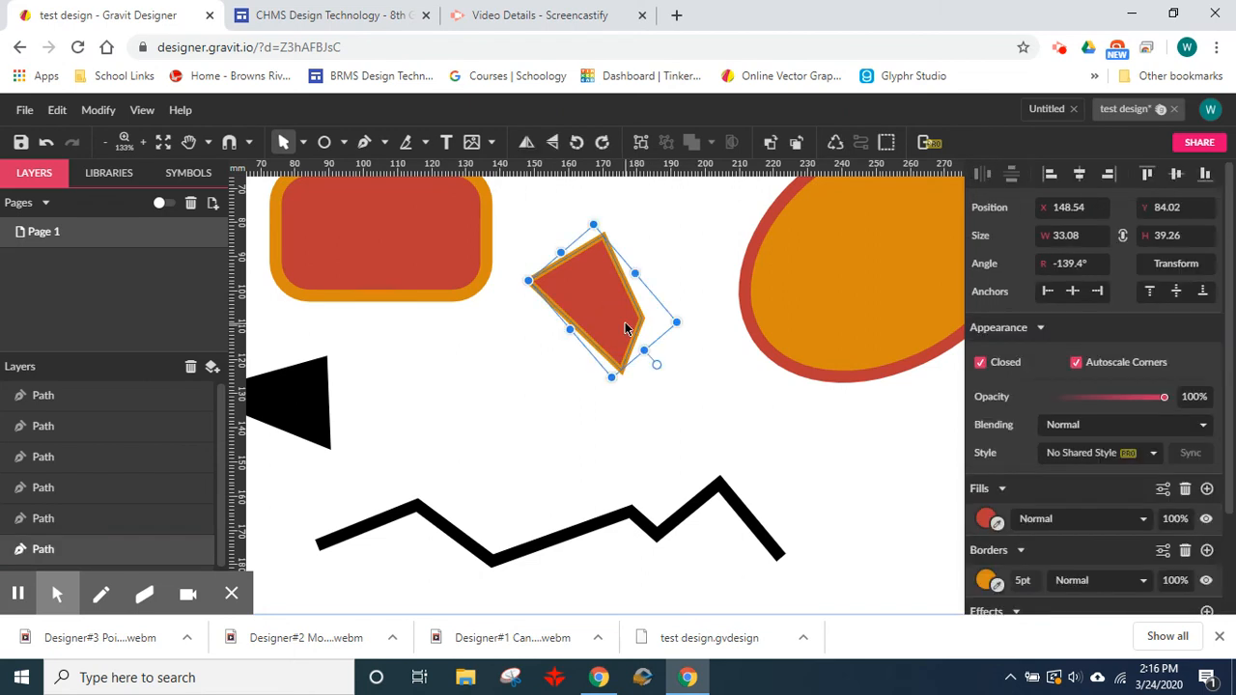
{"action": "left_click", "coordinate": [983, 518]}
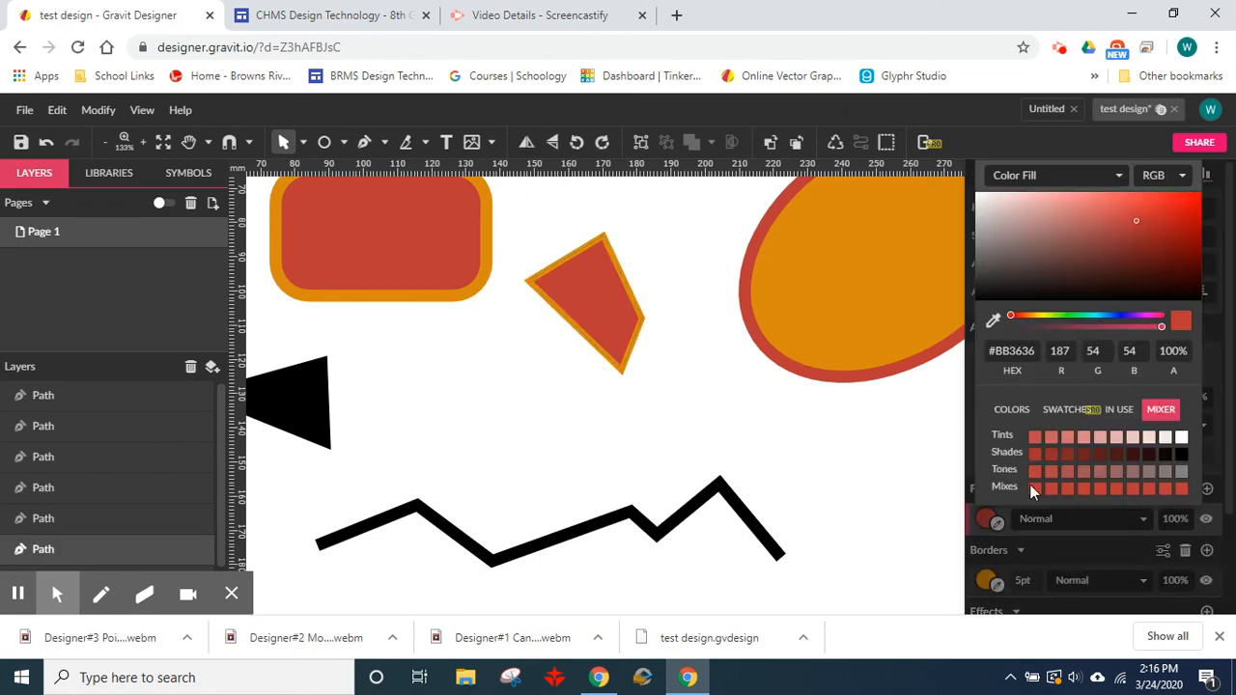
{"action": "left_click", "coordinate": [761, 416]}
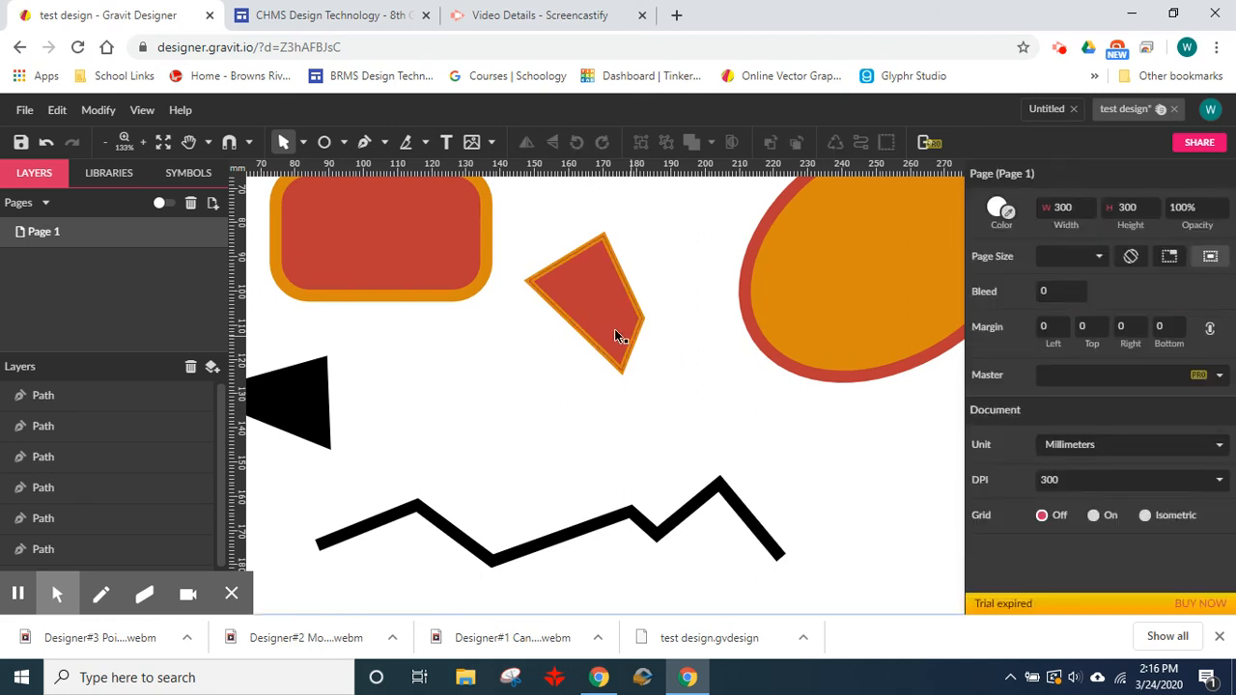
{"action": "left_click", "coordinate": [615, 326]}
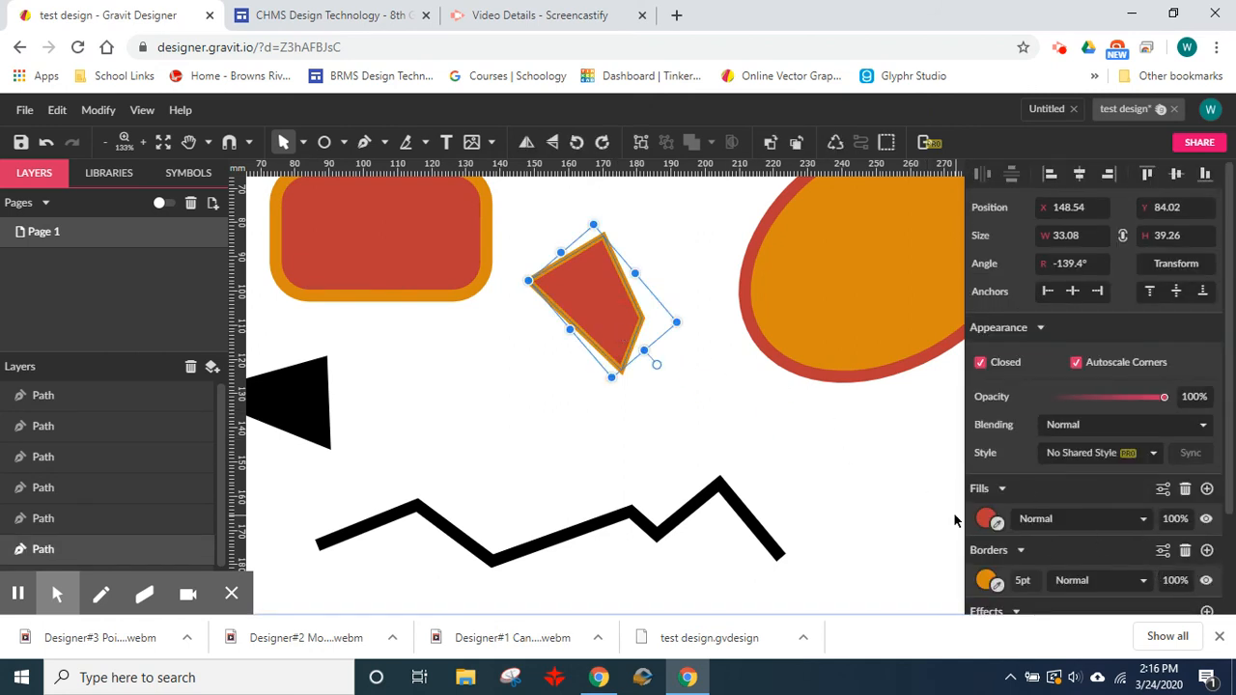
{"action": "left_click", "coordinate": [1123, 518]}
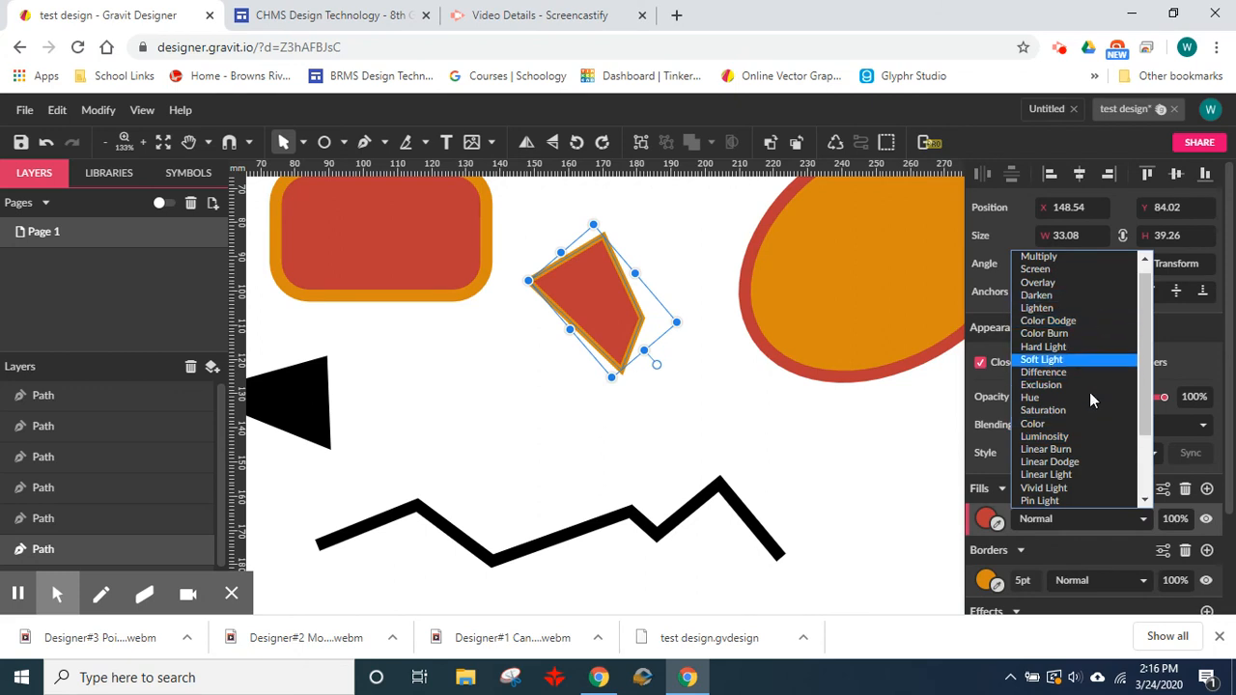
{"action": "scroll", "coordinate": [1100, 304], "scroll_direction": "up", "scroll_amount": 1}
{"action": "scroll", "coordinate": [1120, 488], "scroll_direction": "down", "scroll_amount": 3}
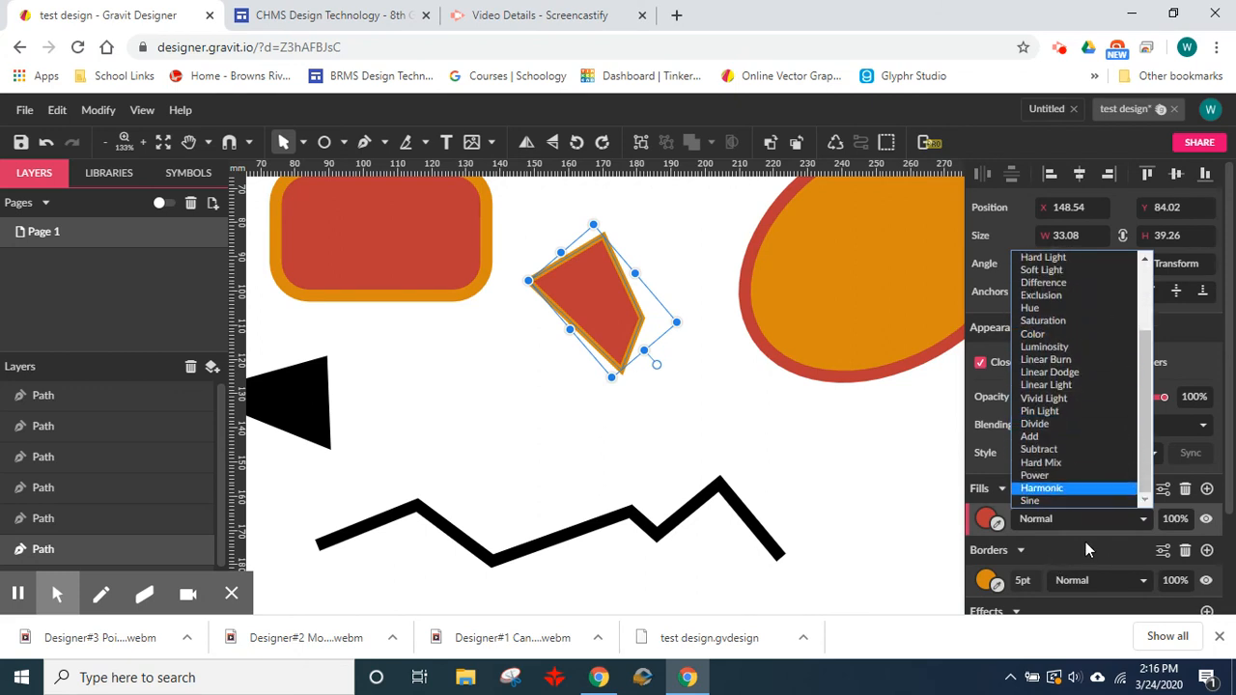
{"action": "left_click", "coordinate": [1116, 521]}
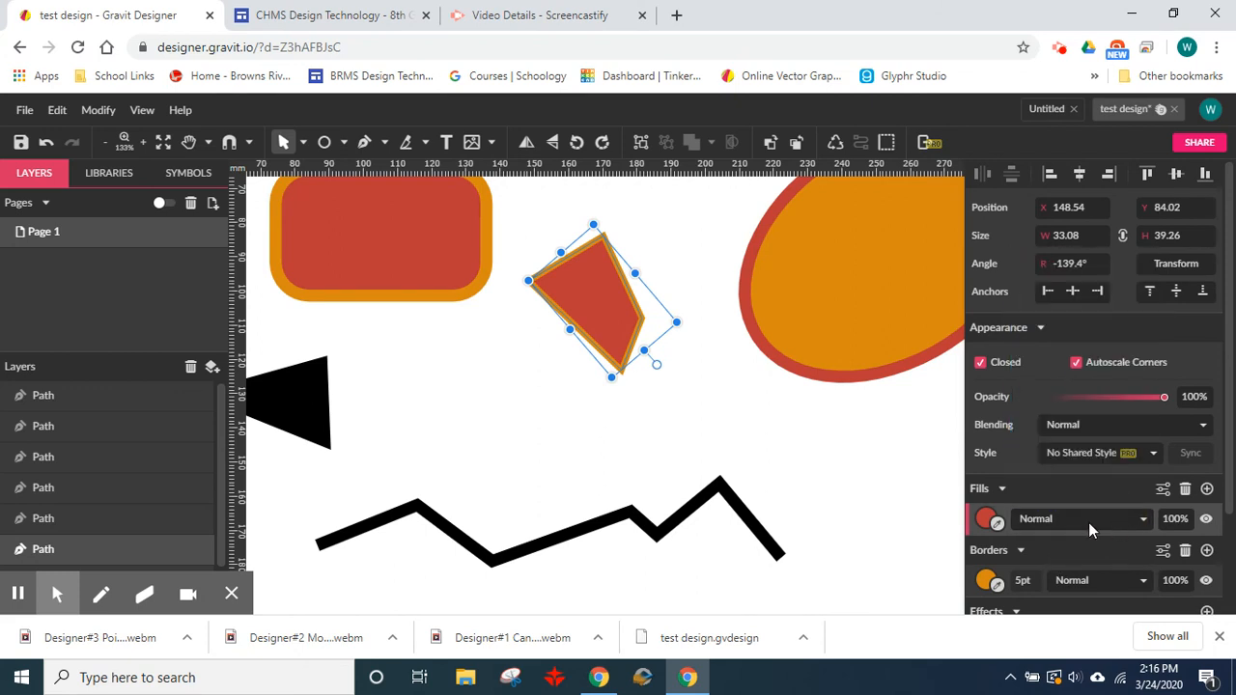
Step: Examine the fill-rule choices available for the four-sided shape
{"action": "left_click", "coordinate": [1164, 489]}
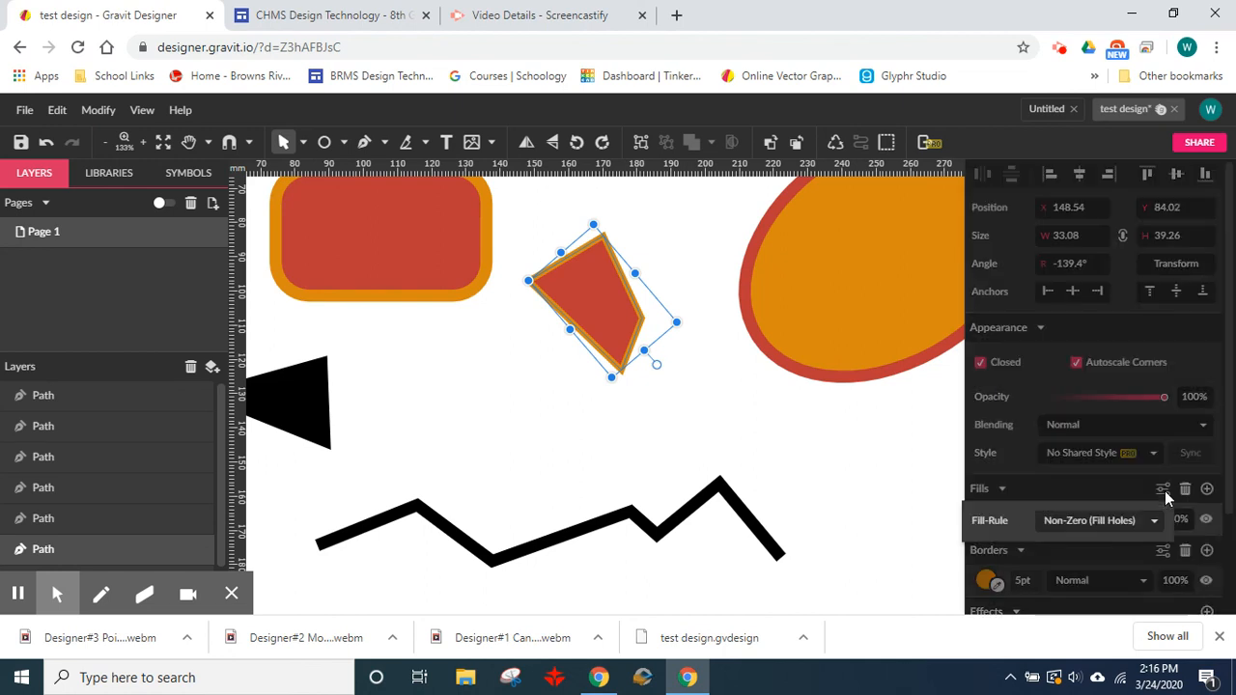
{"action": "left_click", "coordinate": [1077, 523]}
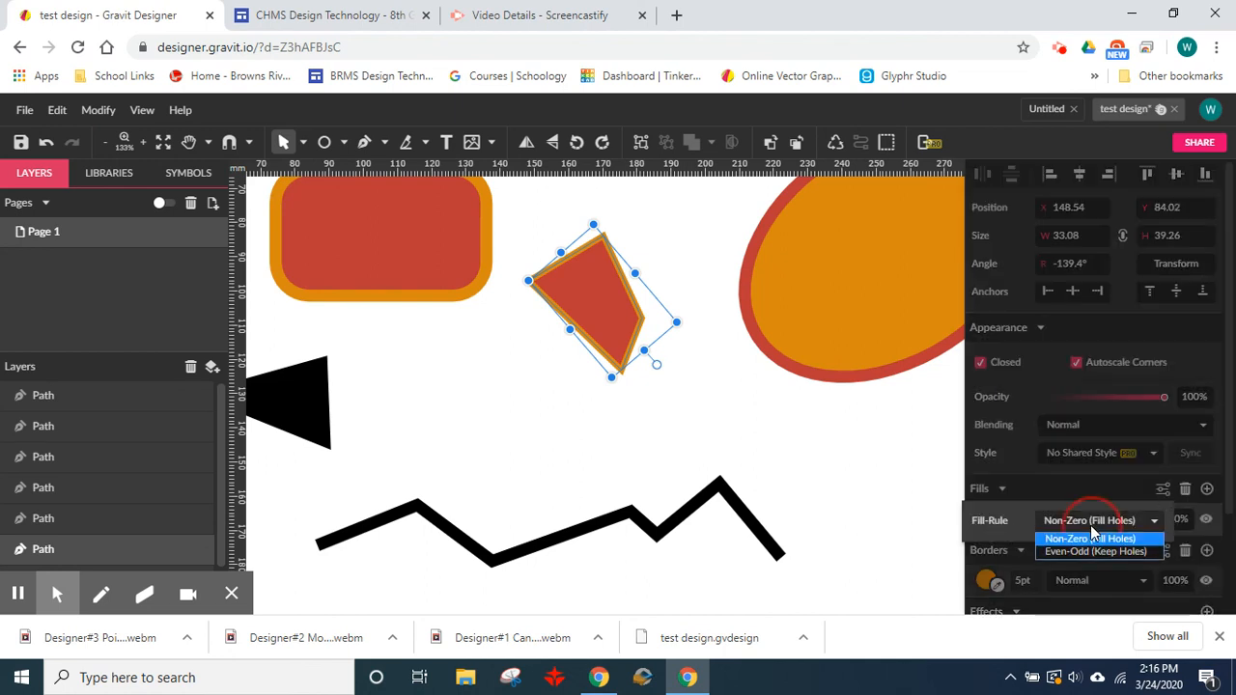
{"action": "left_click", "coordinate": [1110, 504]}
{"action": "left_click", "coordinate": [1166, 490]}
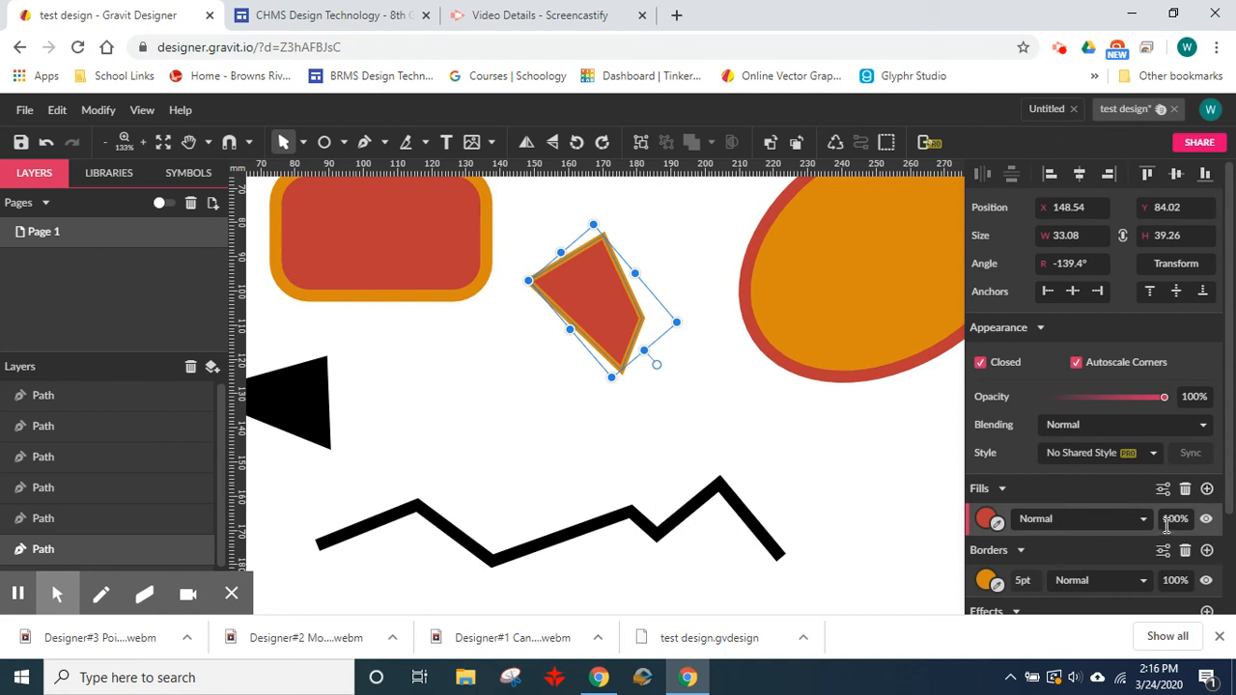
{"action": "left_click", "coordinate": [1004, 490]}
{"action": "left_click", "coordinate": [1002, 490]}
{"action": "left_click", "coordinate": [735, 433]}
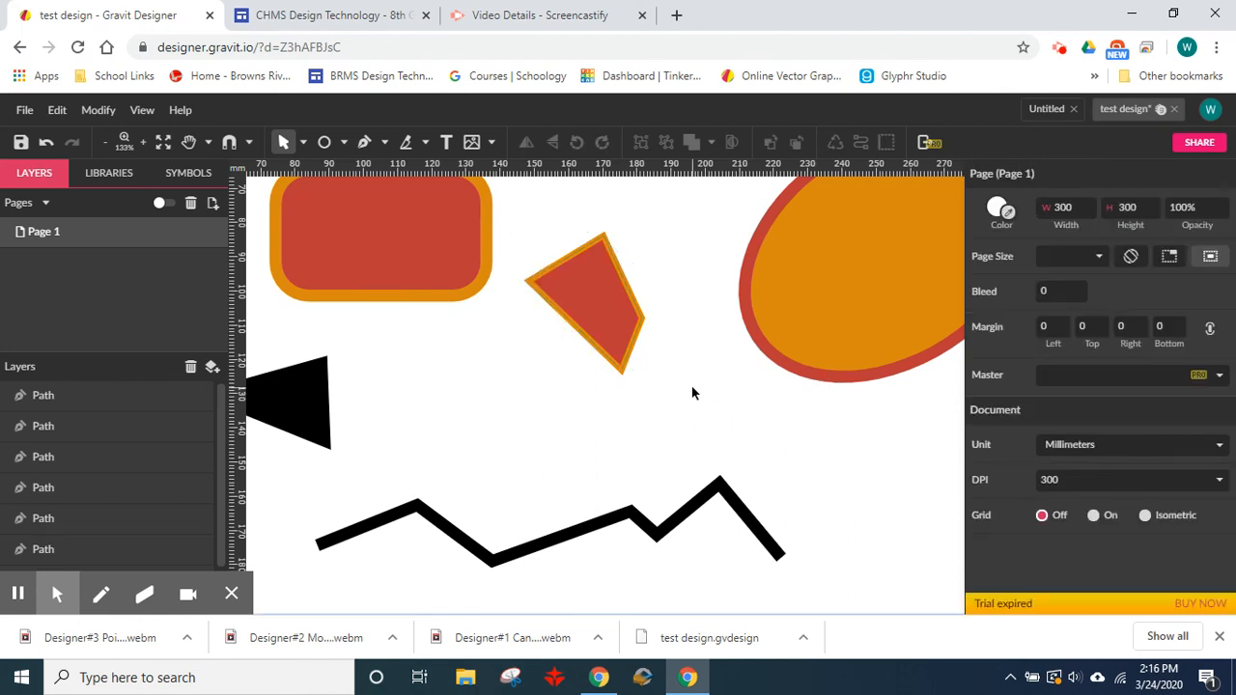
Step: Move the four-sided shape to about X 157, Y 100 mm and the zigzag to about X 102, Y 149 mm
{"action": "left_click", "coordinate": [624, 323]}
{"action": "left_click_drag", "start_coordinate": [602, 312], "coordinate": [640, 368]}
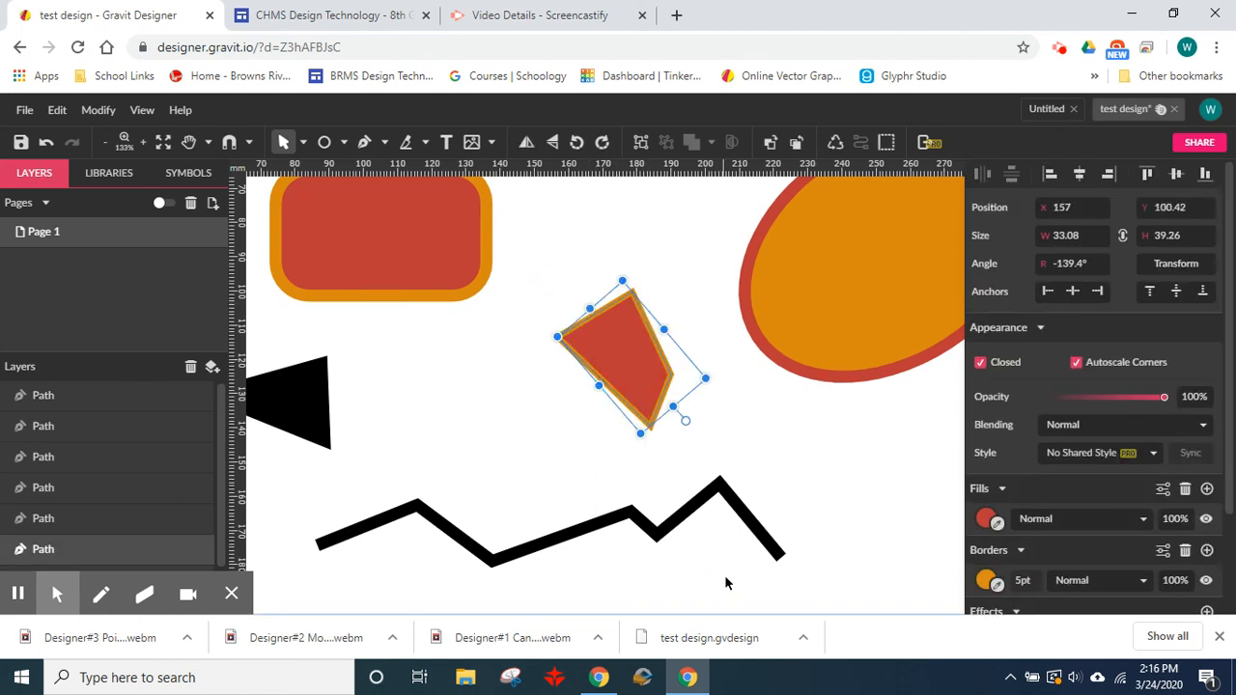
{"action": "left_click", "coordinate": [685, 516]}
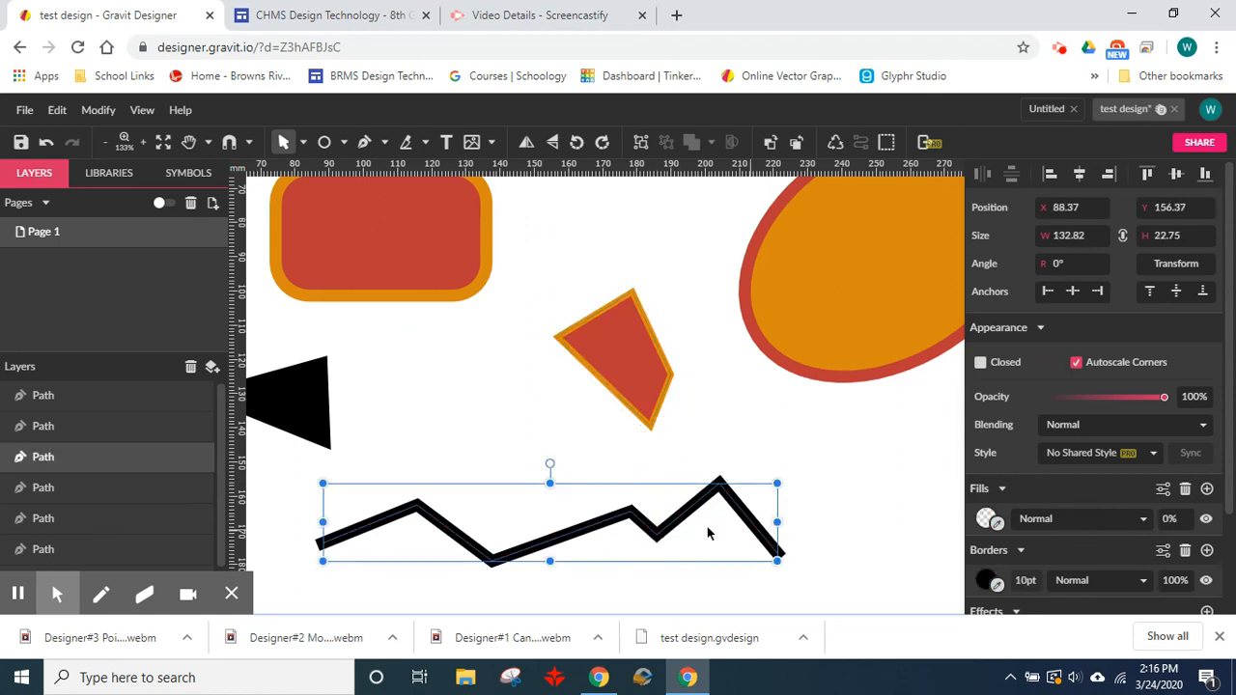
{"action": "left_click_drag", "start_coordinate": [677, 526], "coordinate": [723, 503]}
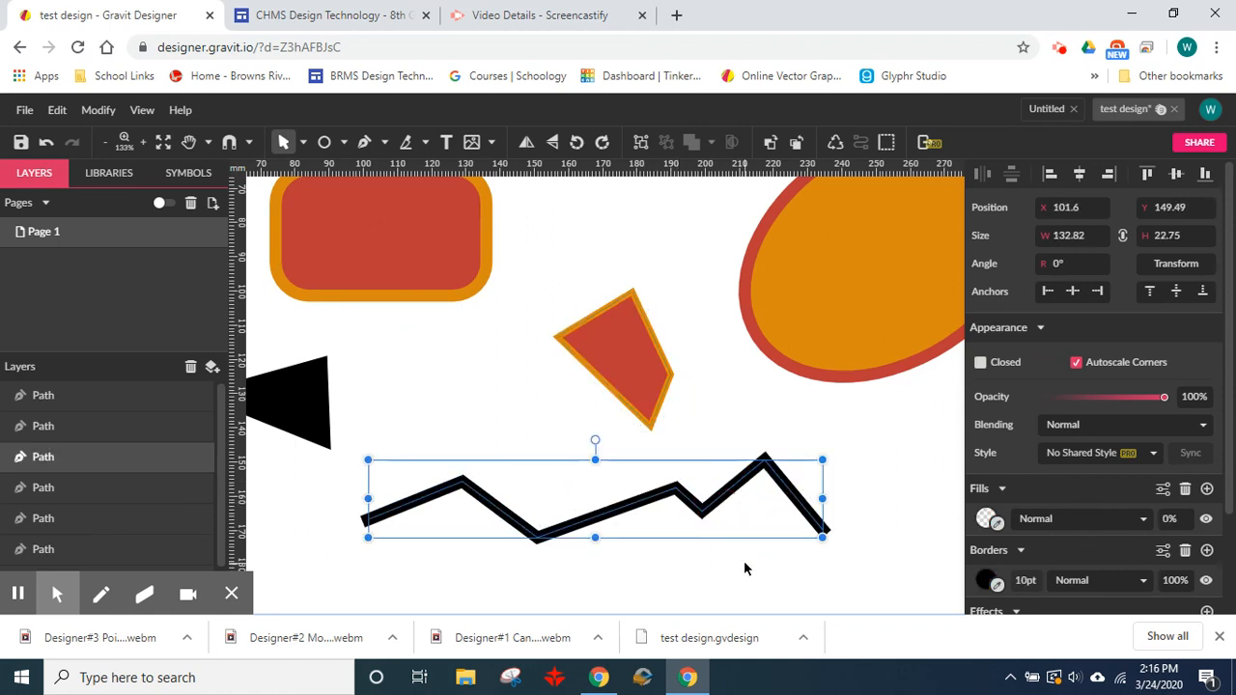